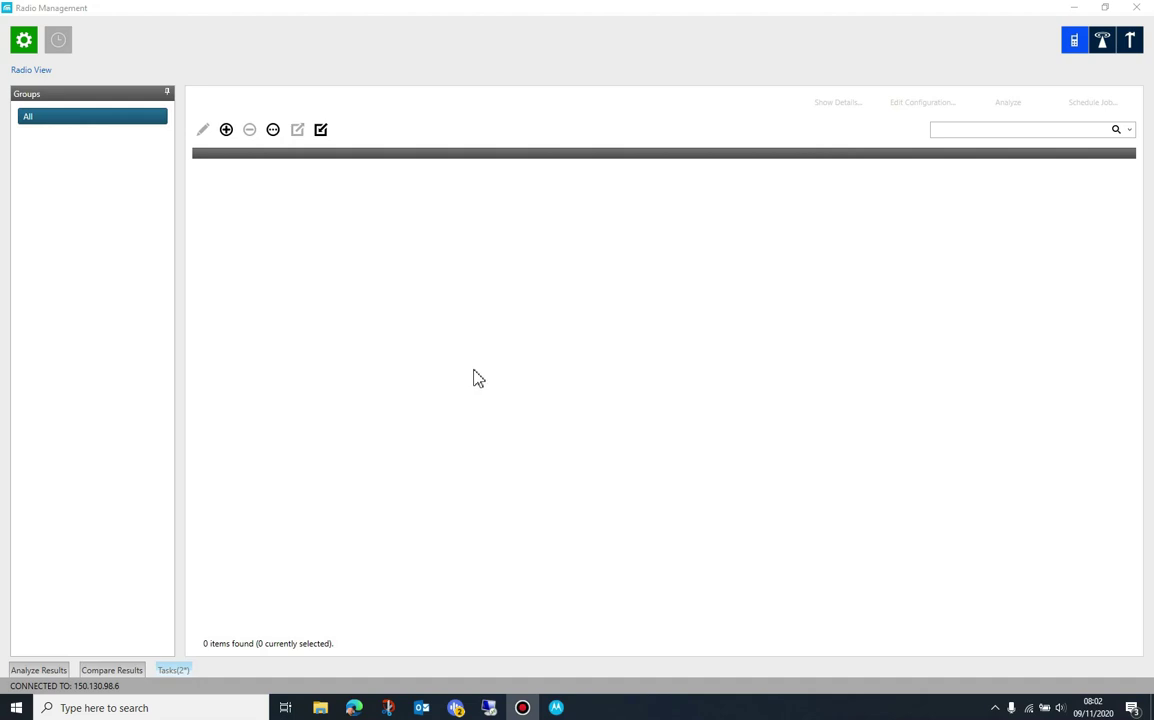
# Add a new radio with the serial number 511TNK2771.
pyautogui.click(227, 131)
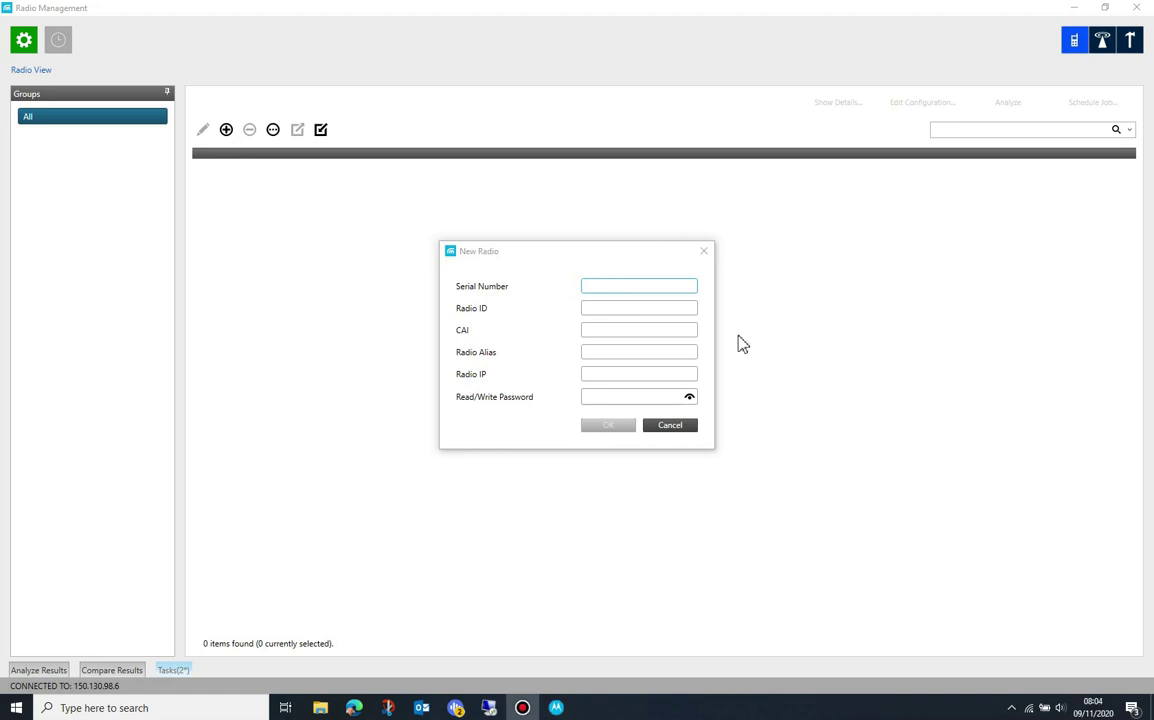
pyautogui.click(602, 290)
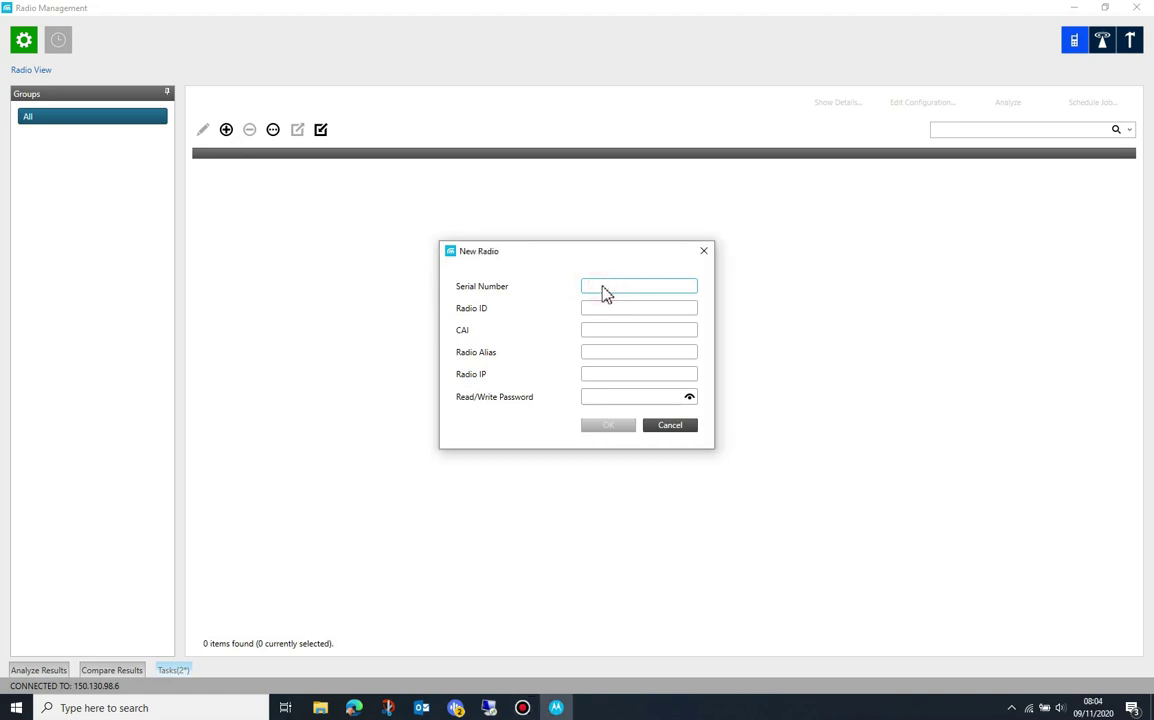
pyautogui.hotkey('ctrl', 'v')
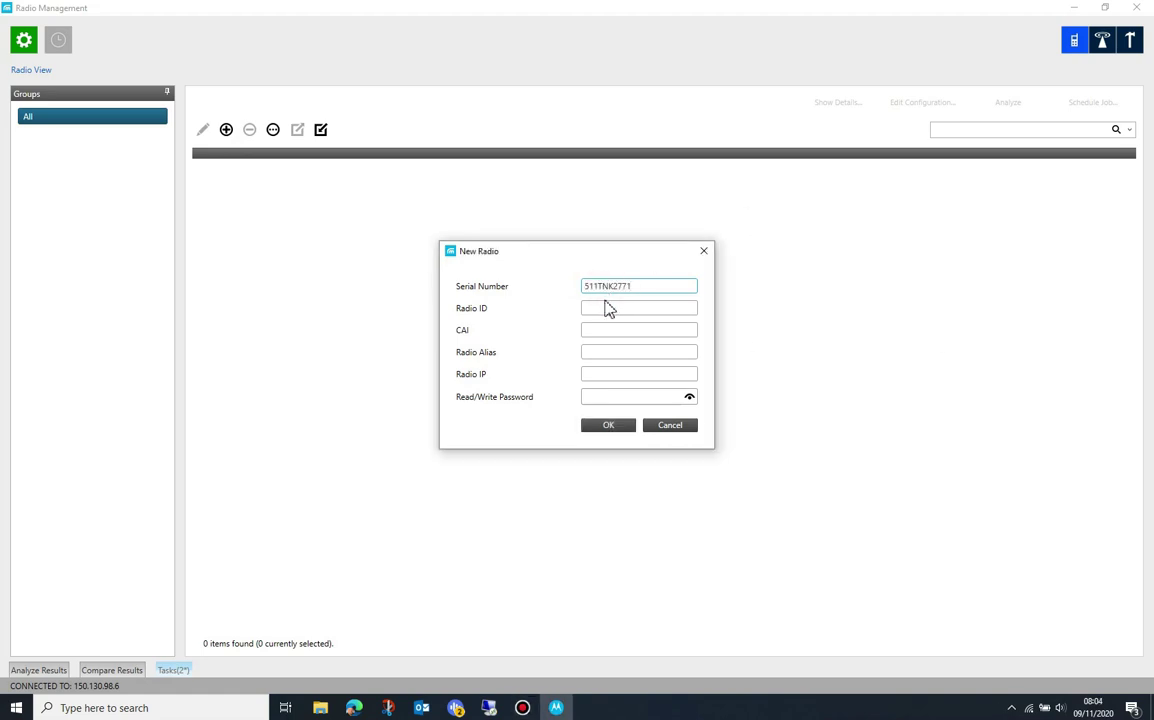
pyautogui.click(609, 430)
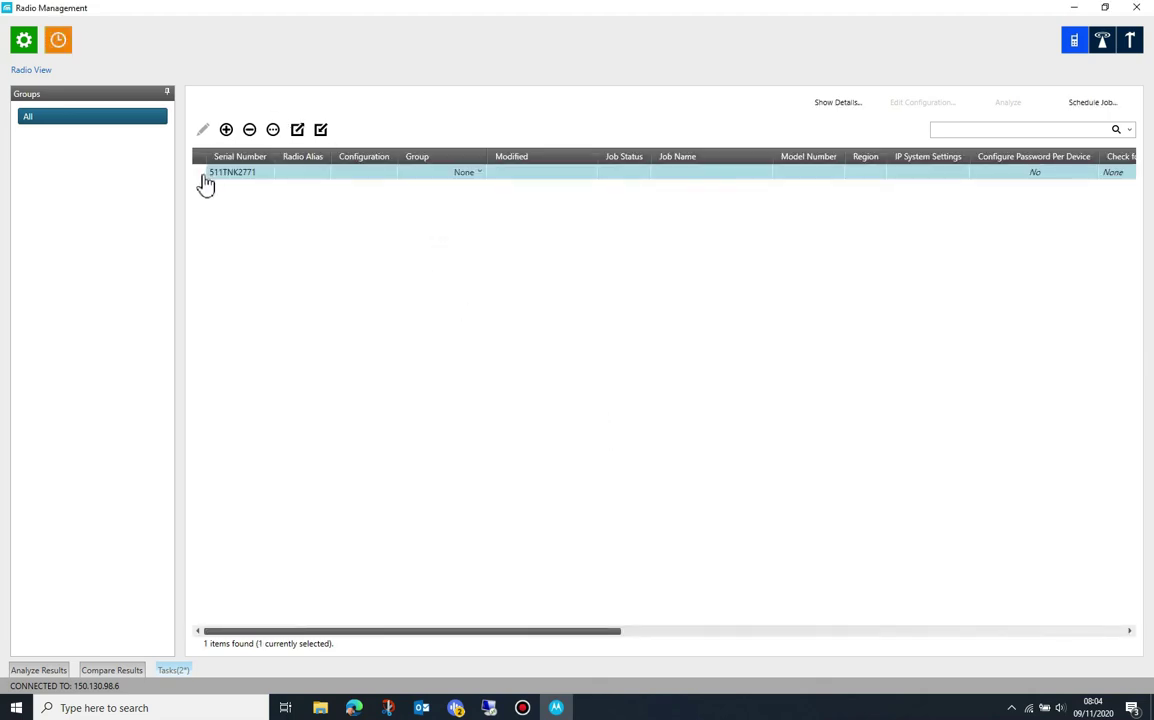
# Schedule a Read job for radio 511TNK2771 with Generate configuration and Apply to radio enabled.
pyautogui.rightClick(201, 177)
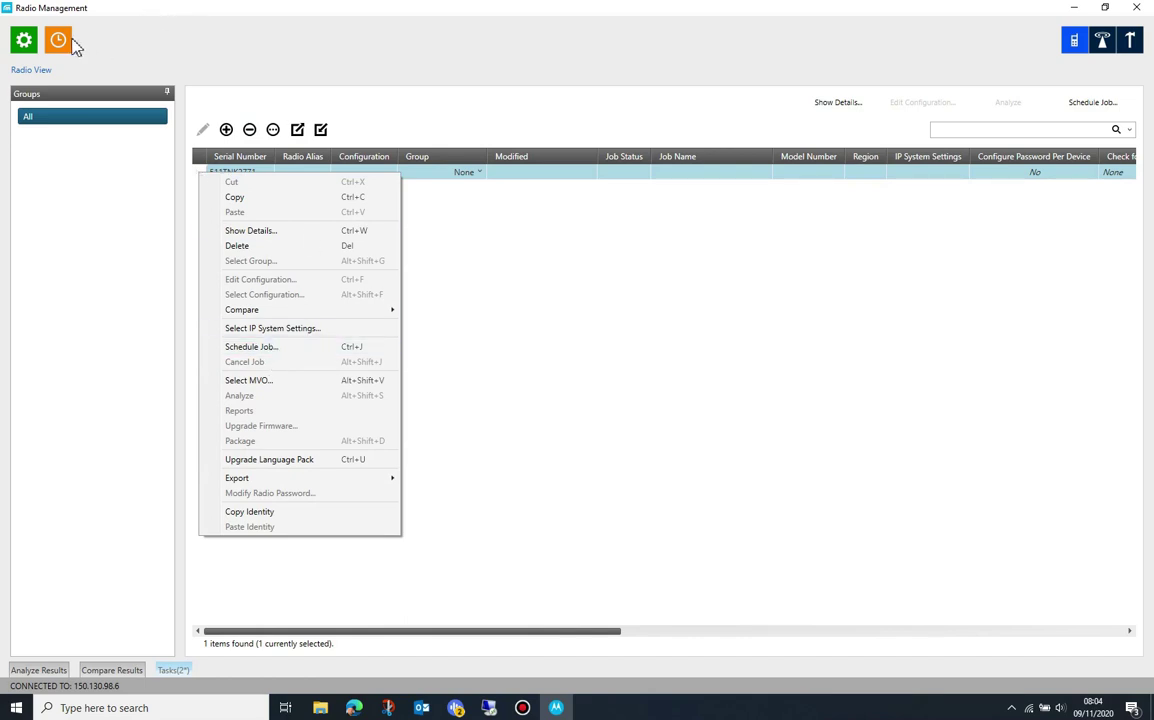
pyautogui.click(579, 329)
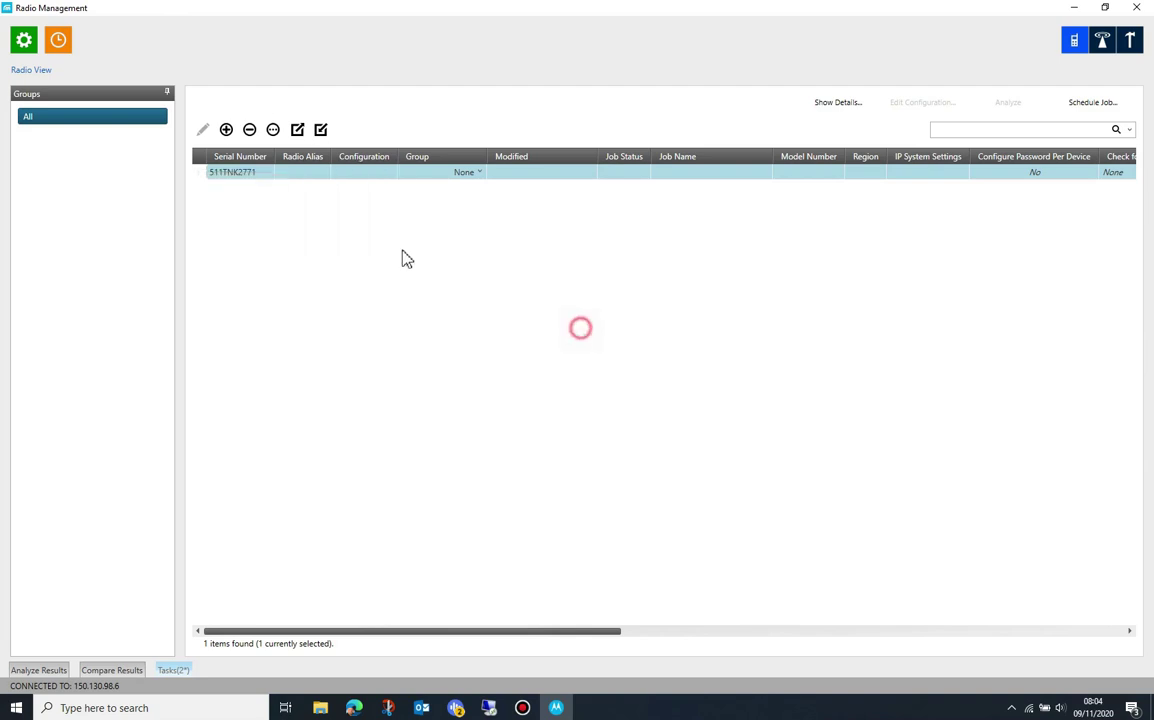
pyautogui.click(58, 37)
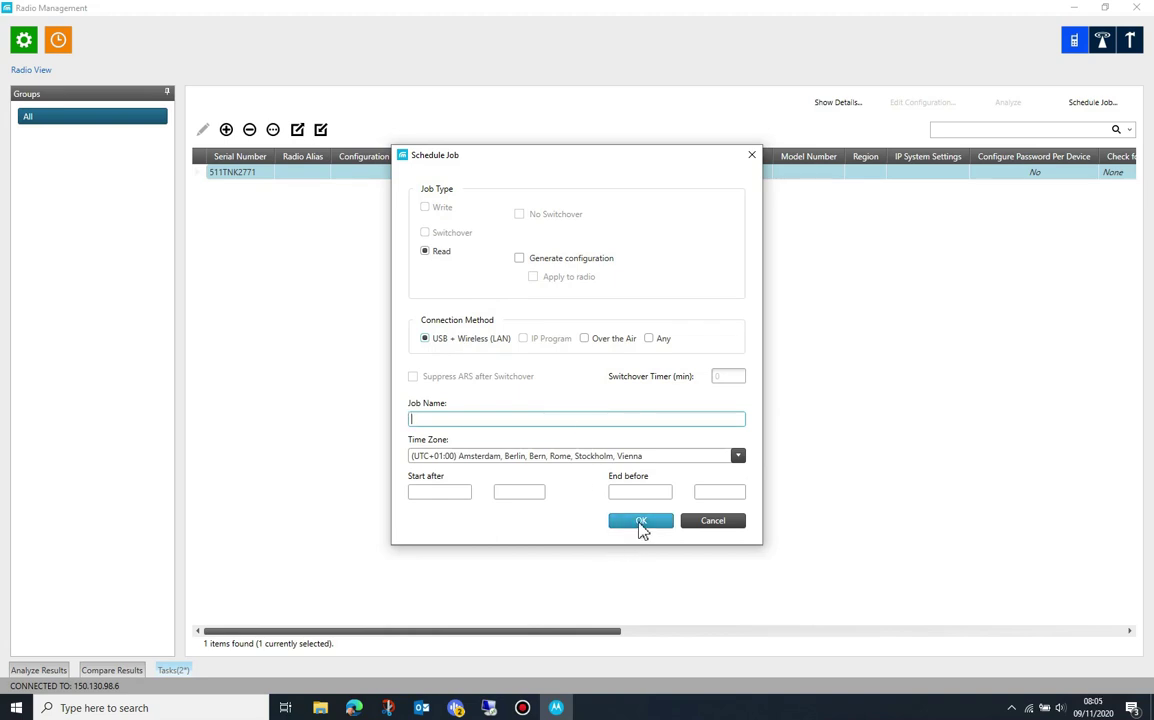
pyautogui.click(520, 259)
pyautogui.click(534, 278)
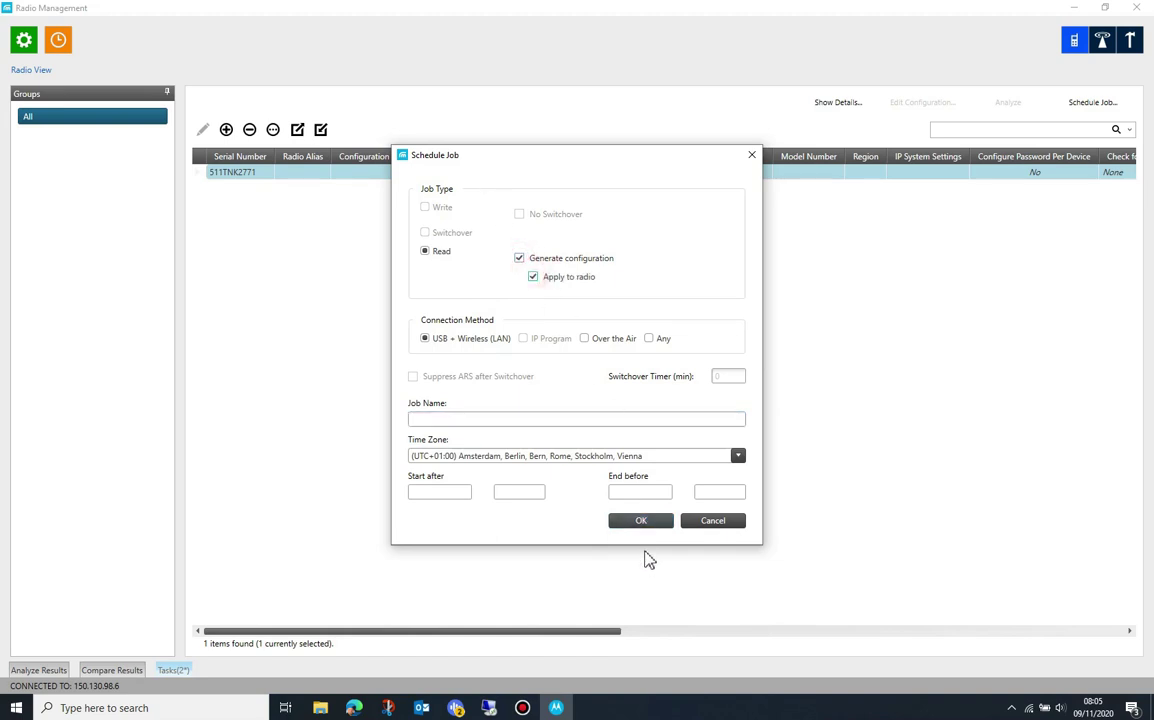
pyautogui.click(641, 521)
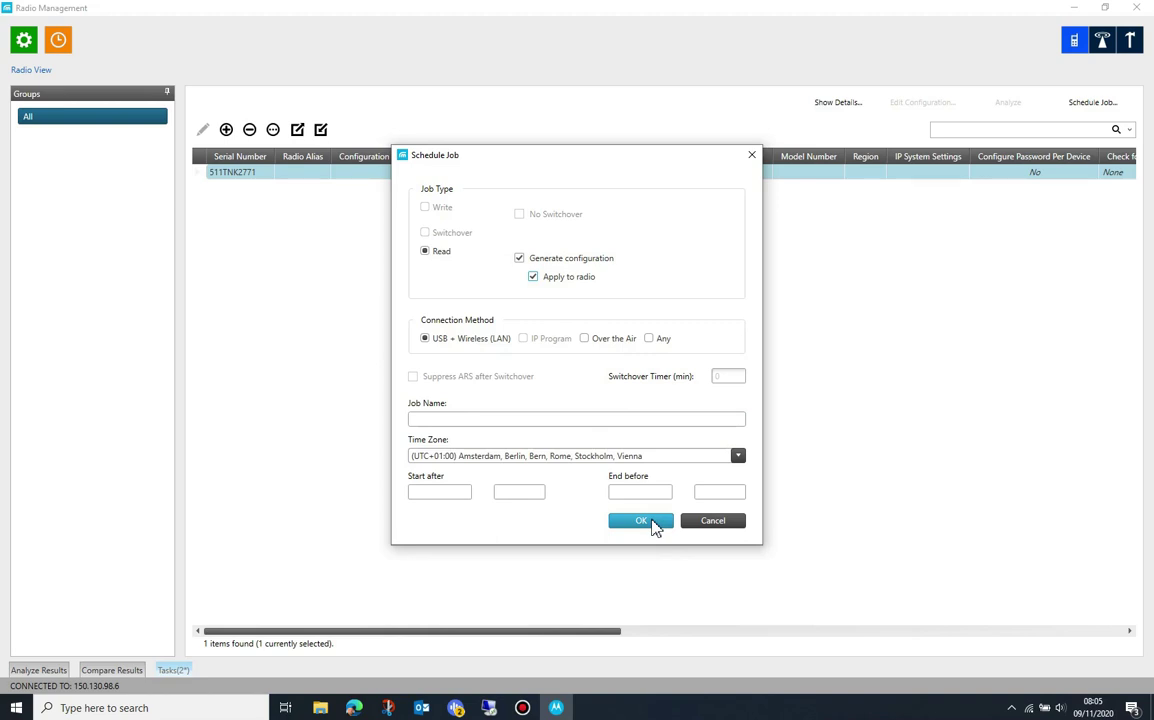
pyautogui.click(641, 521)
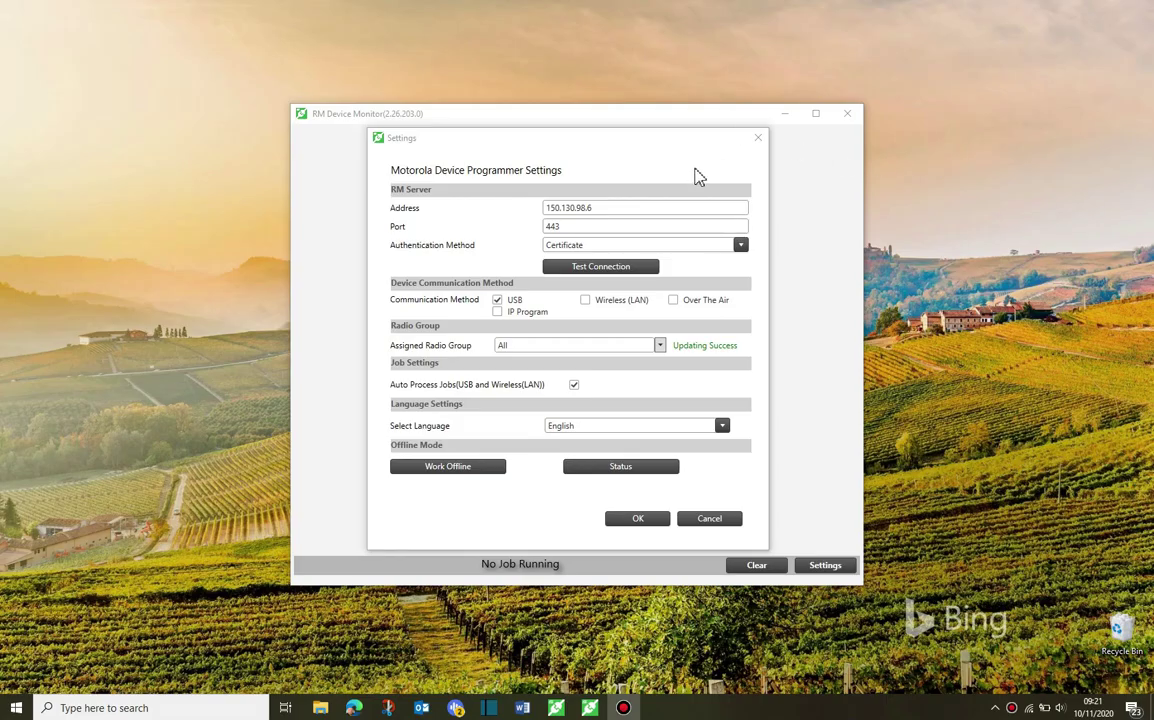
# Switch to RM Device Monitor and review the RM server address and USB communication method in its settings.
pyautogui.click(618, 206)
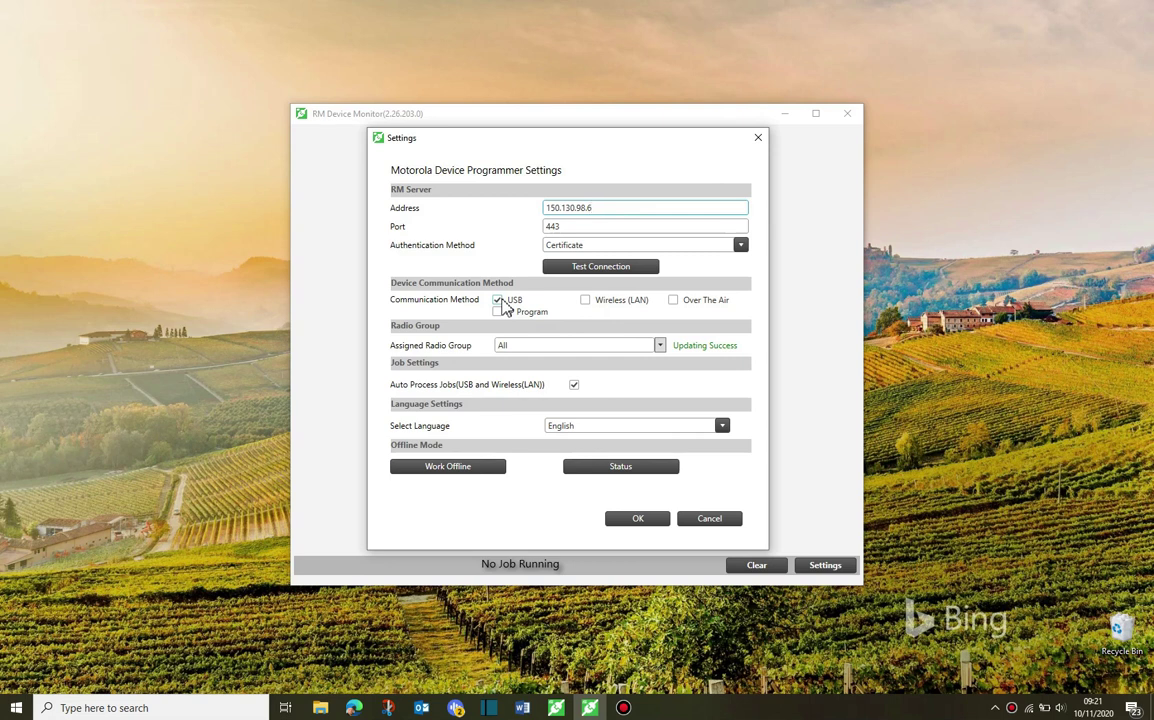
pyautogui.click(502, 302)
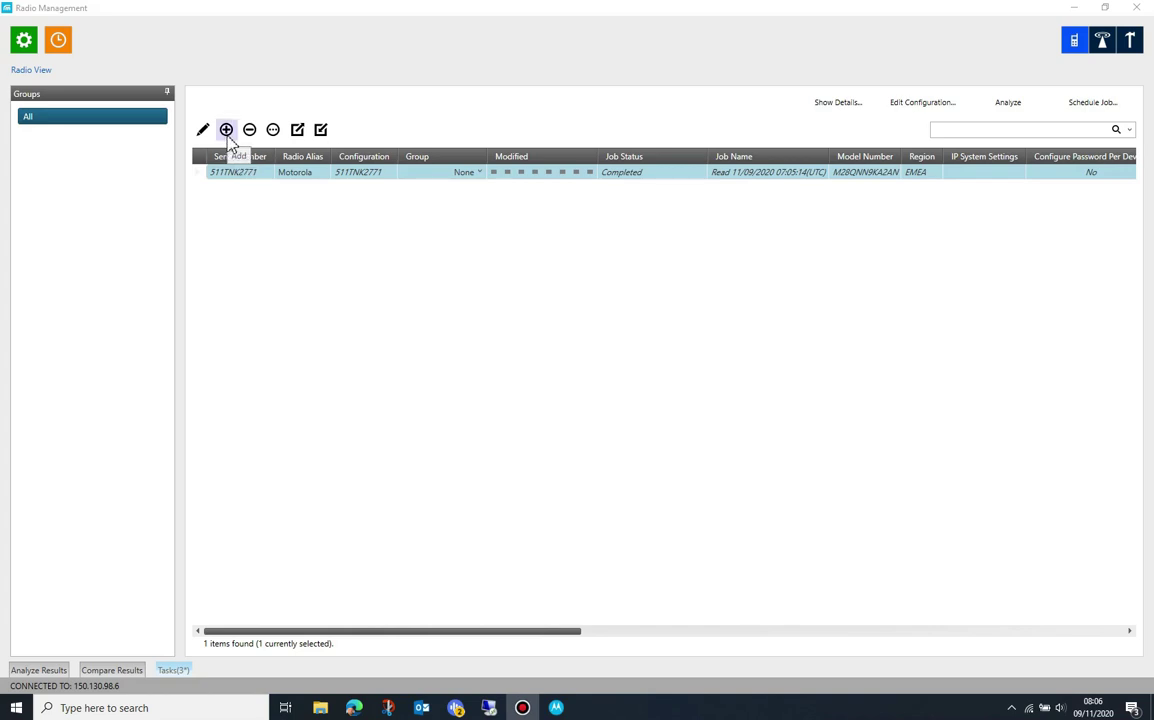
# Switch to Radio Management and add a second radio with the serial number 511TNK3421.
pyautogui.click(227, 133)
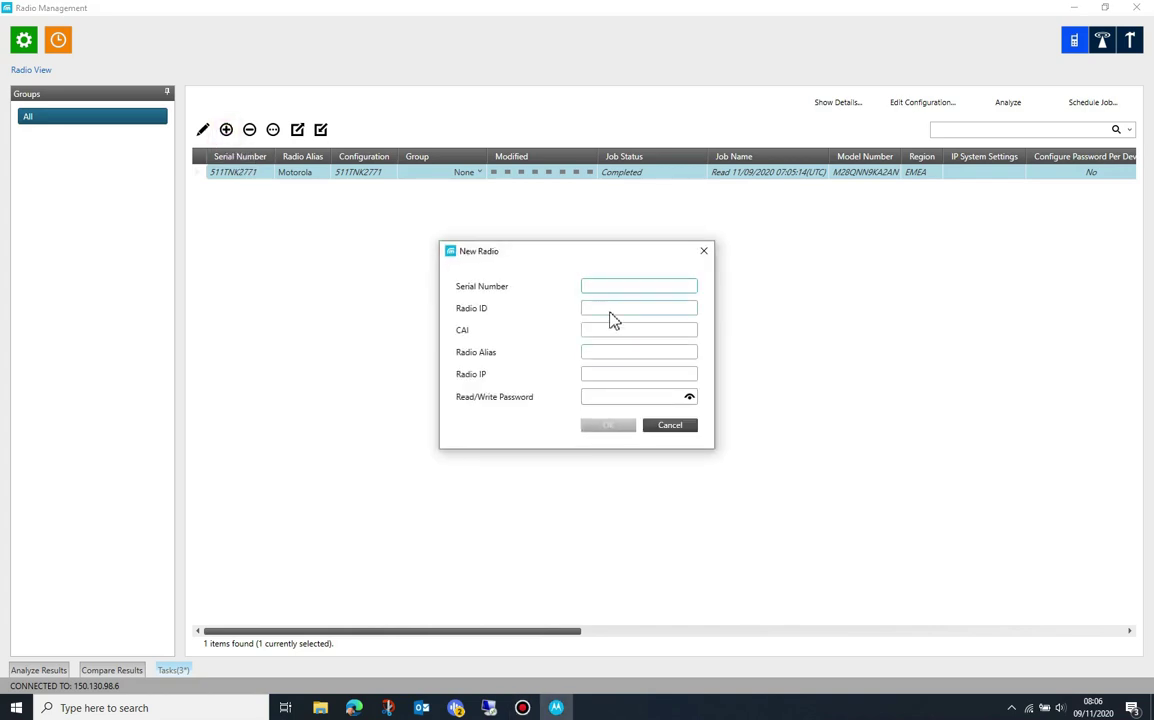
pyautogui.write('511TNK3421')
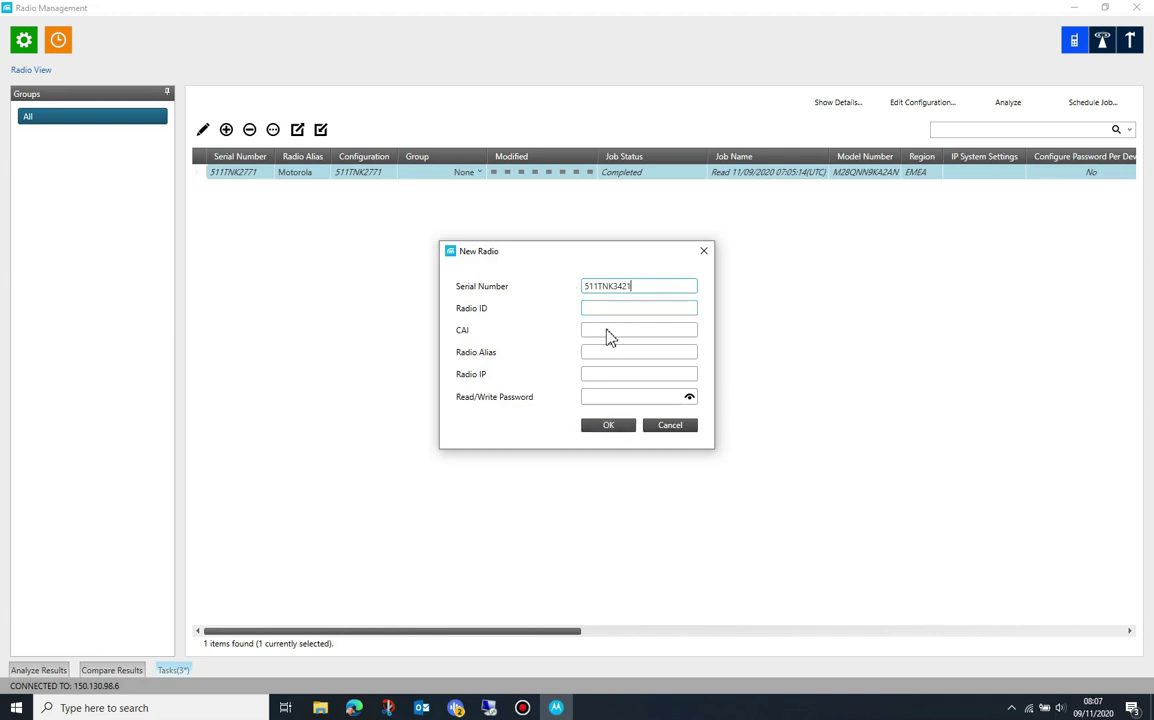
pyautogui.click(611, 428)
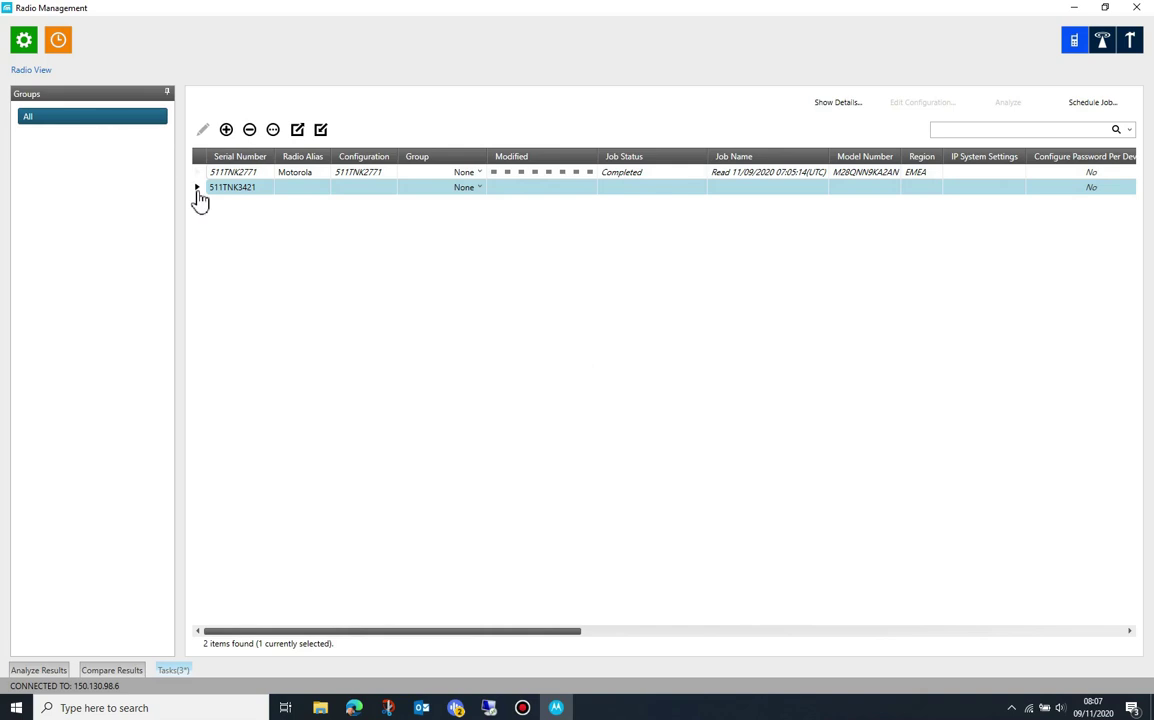
# Select radio 511TNK2771 as the MVO for radio 511TNK3421.
pyautogui.rightClick(200, 196)
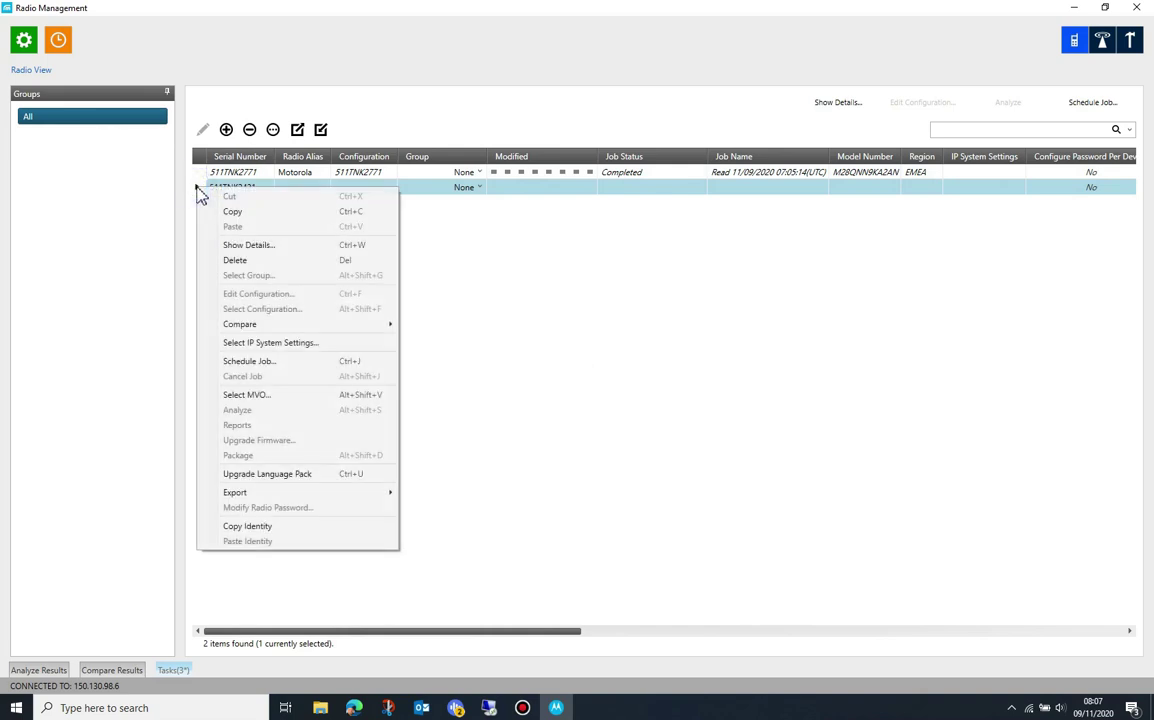
pyautogui.click(264, 396)
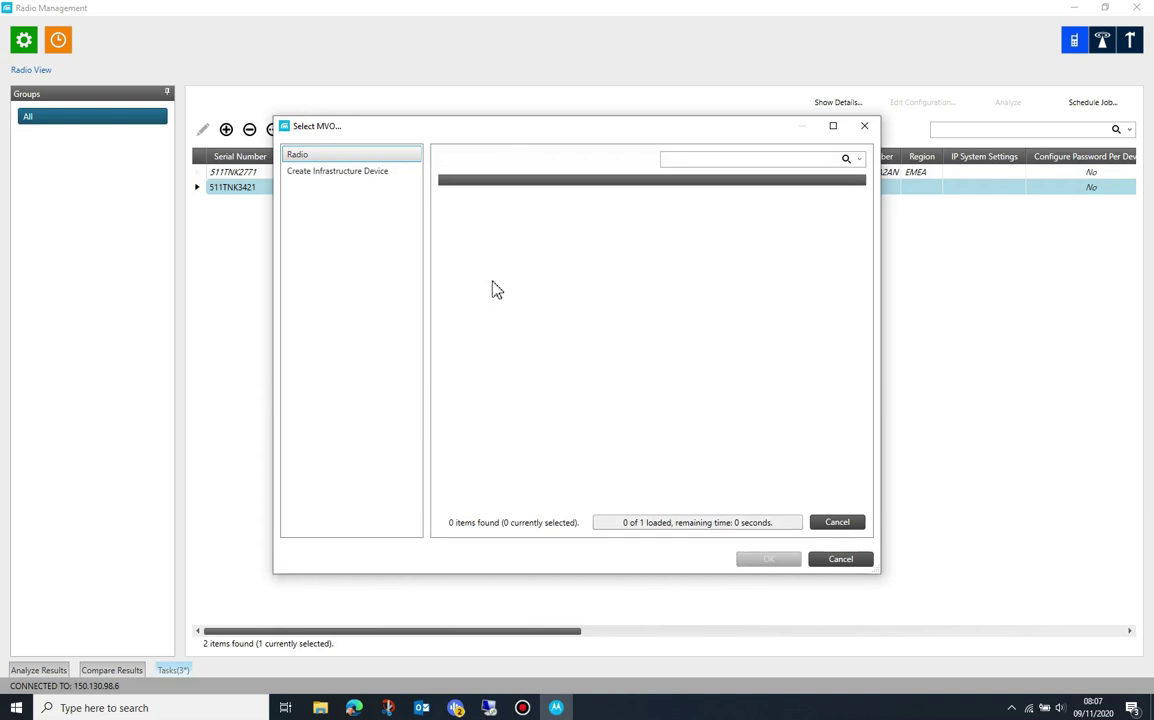
pyautogui.click(447, 200)
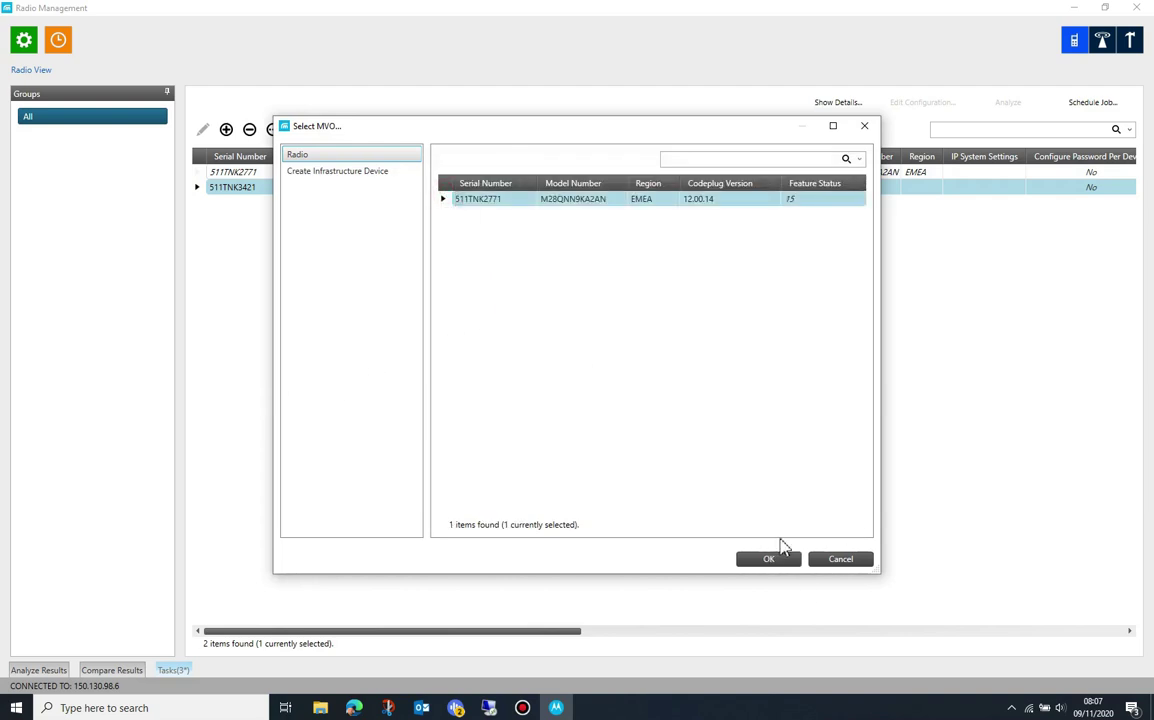
pyautogui.click(775, 561)
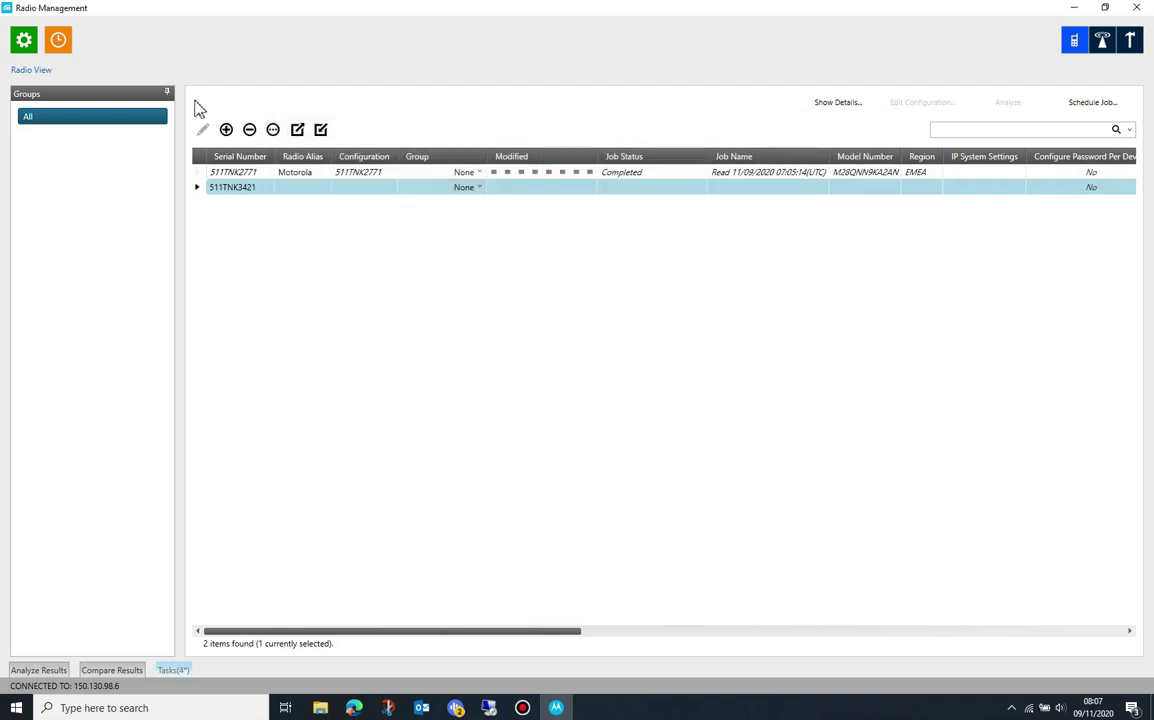
# Assign the configuration 511TNK2771 to radio 511TNK3421.
pyautogui.rightClick(199, 196)
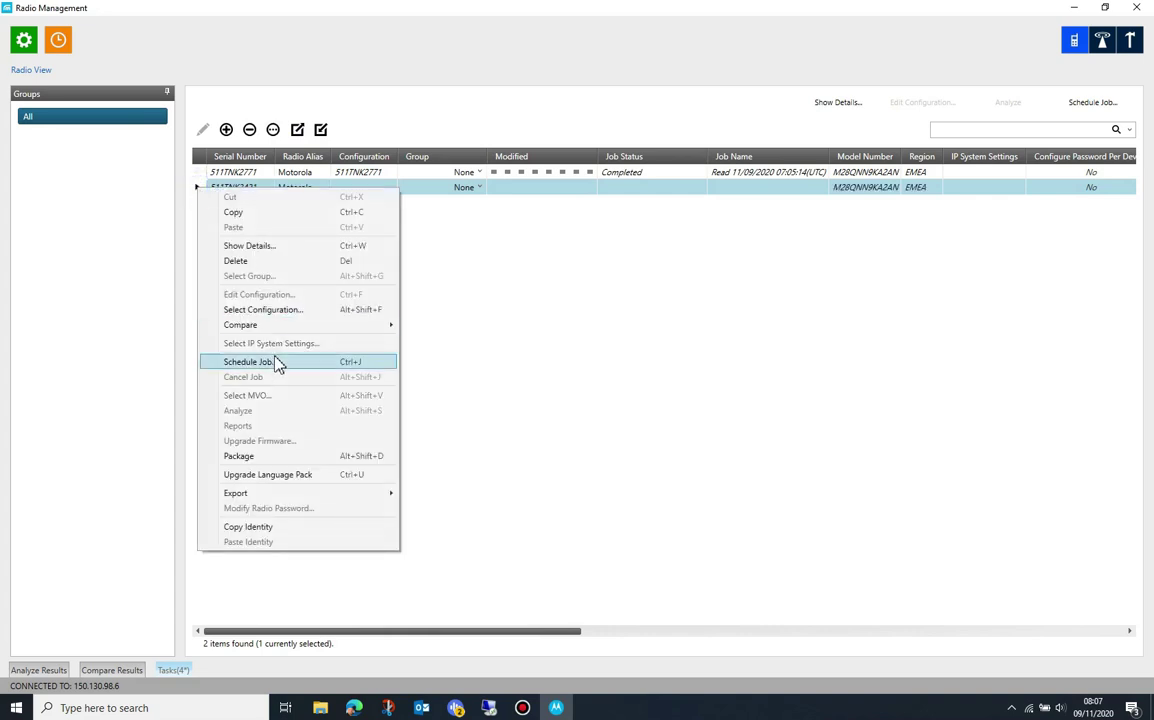
pyautogui.click(291, 310)
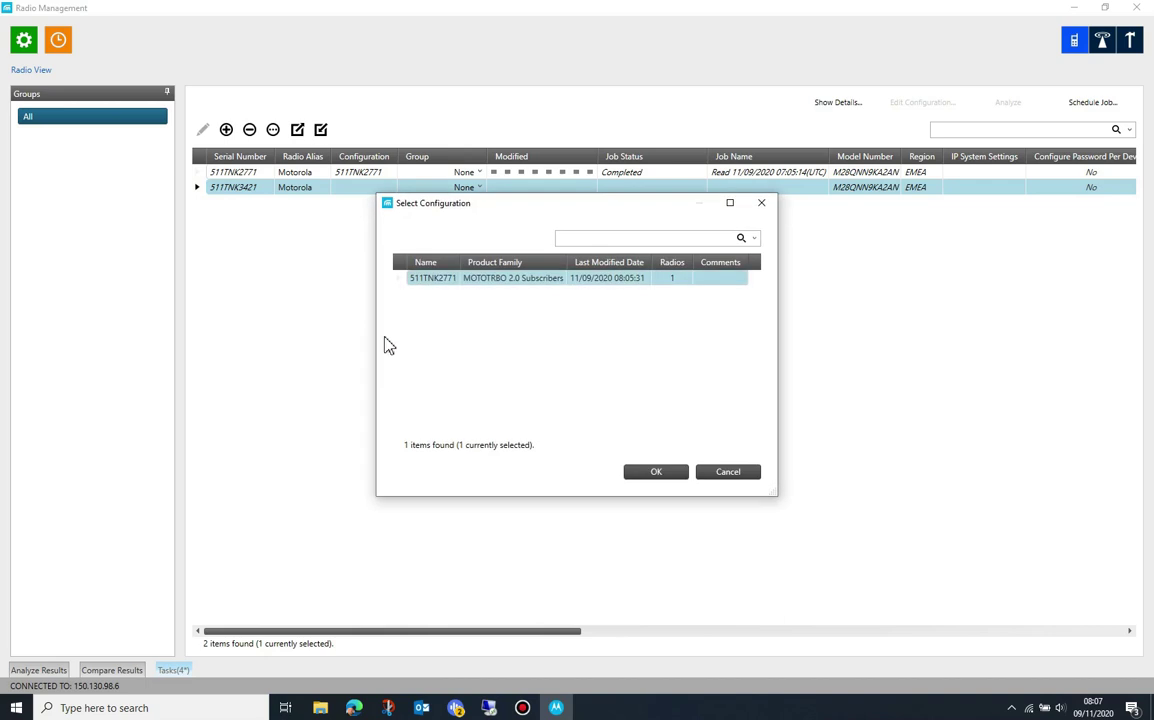
pyautogui.click(400, 279)
pyautogui.click(665, 477)
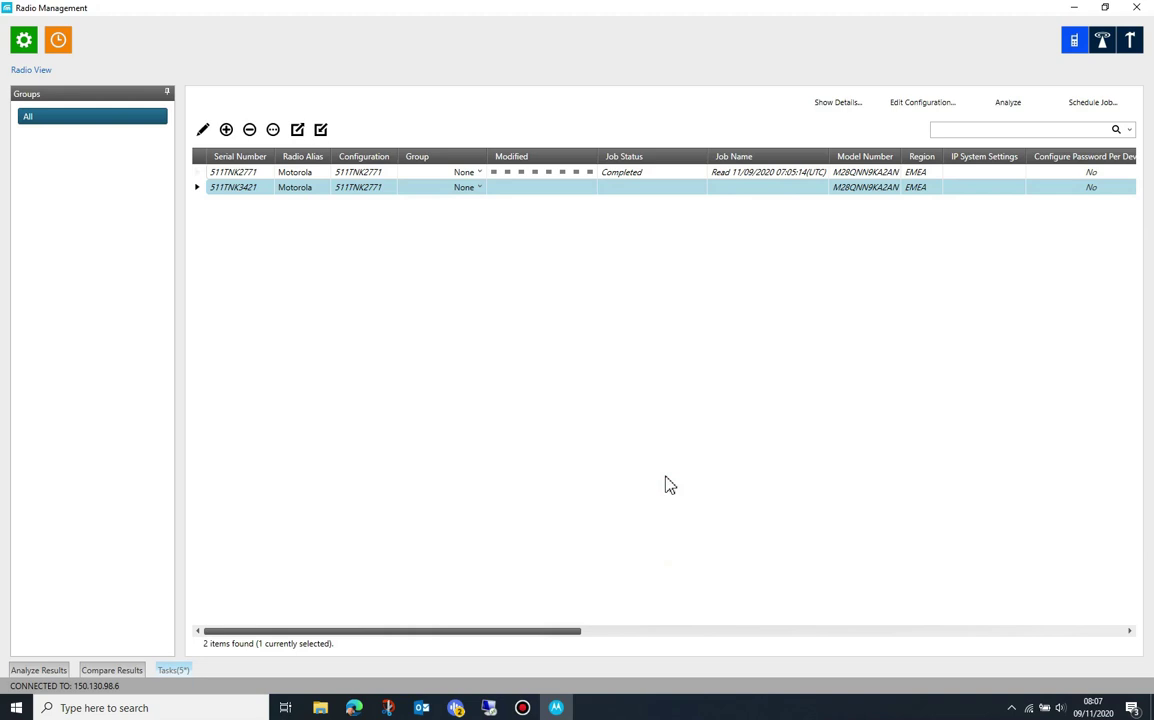
# Repeat the MVO and configuration selection for radio 511TNK3421, choosing 511TNK2771 for both.
pyautogui.rightClick(199, 190)
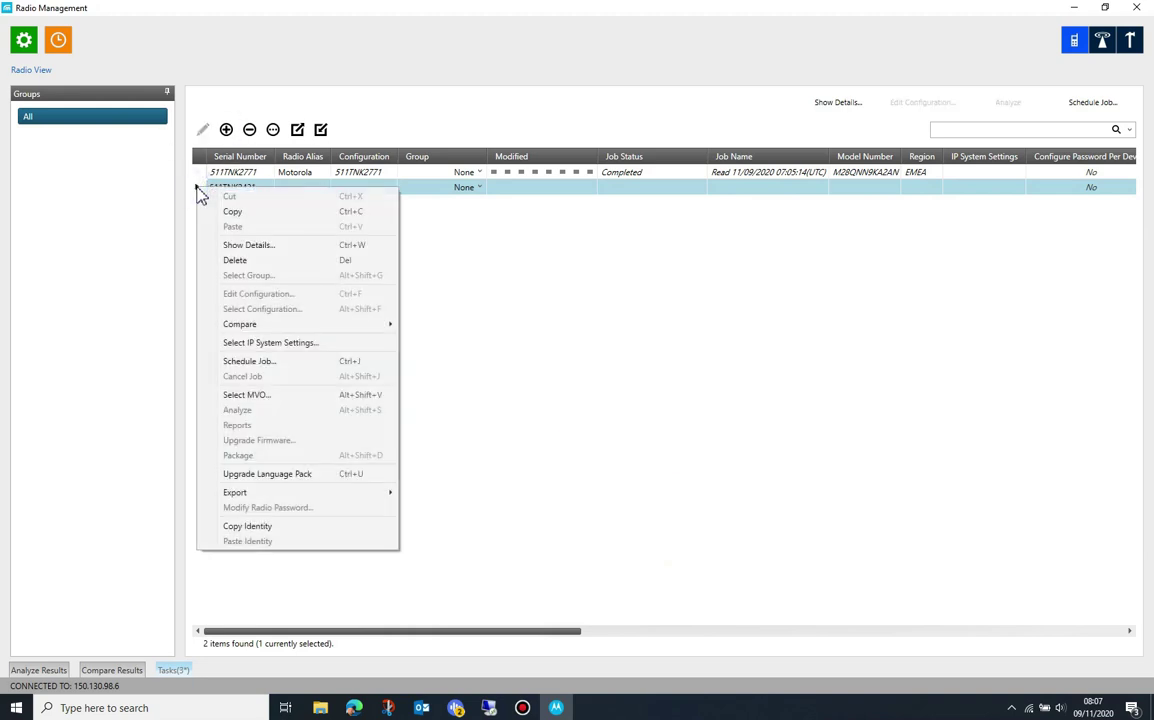
pyautogui.click(258, 395)
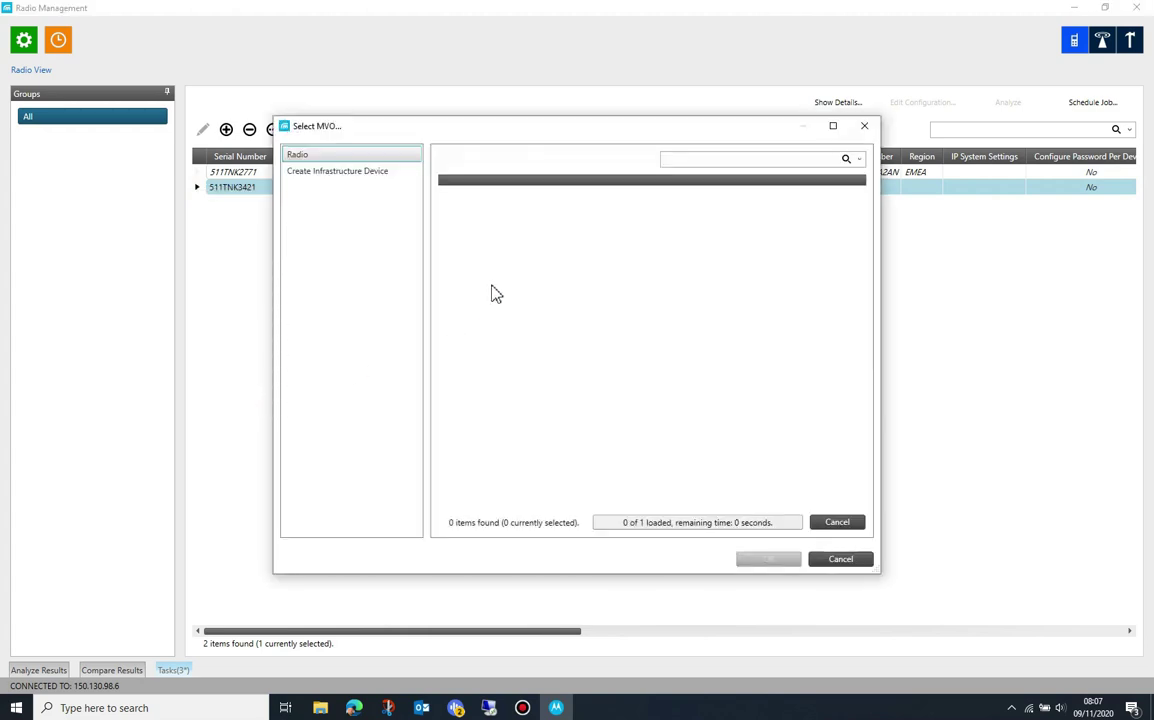
pyautogui.click(451, 201)
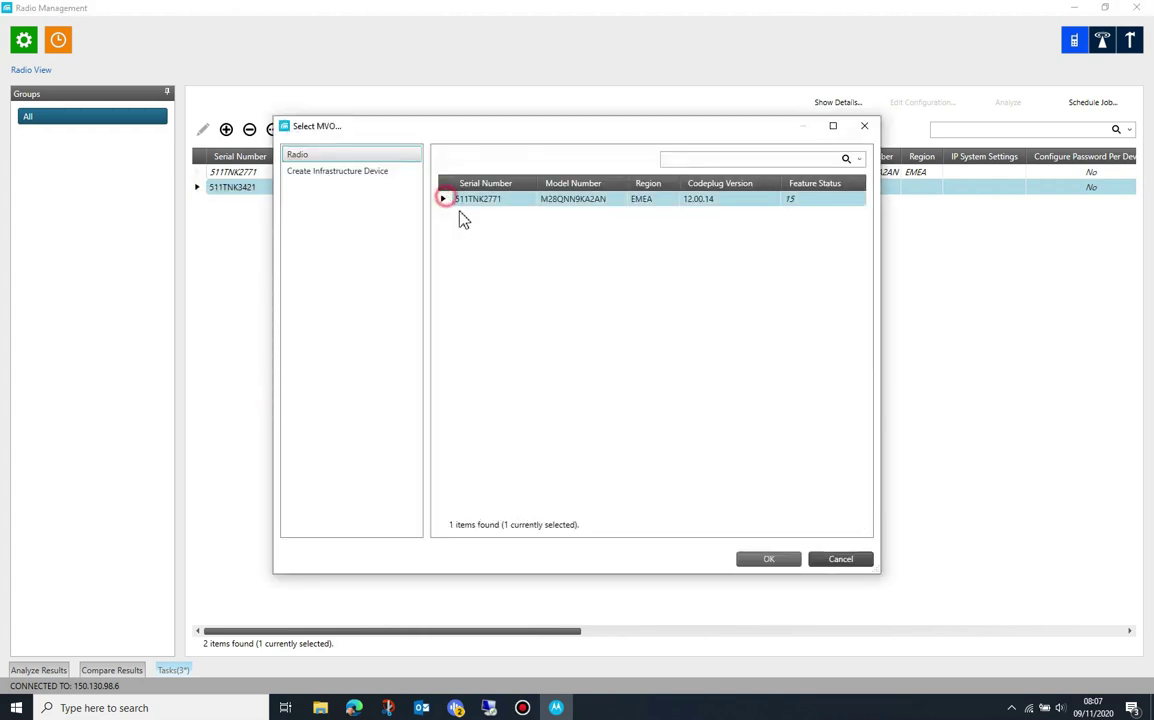
pyautogui.click(769, 559)
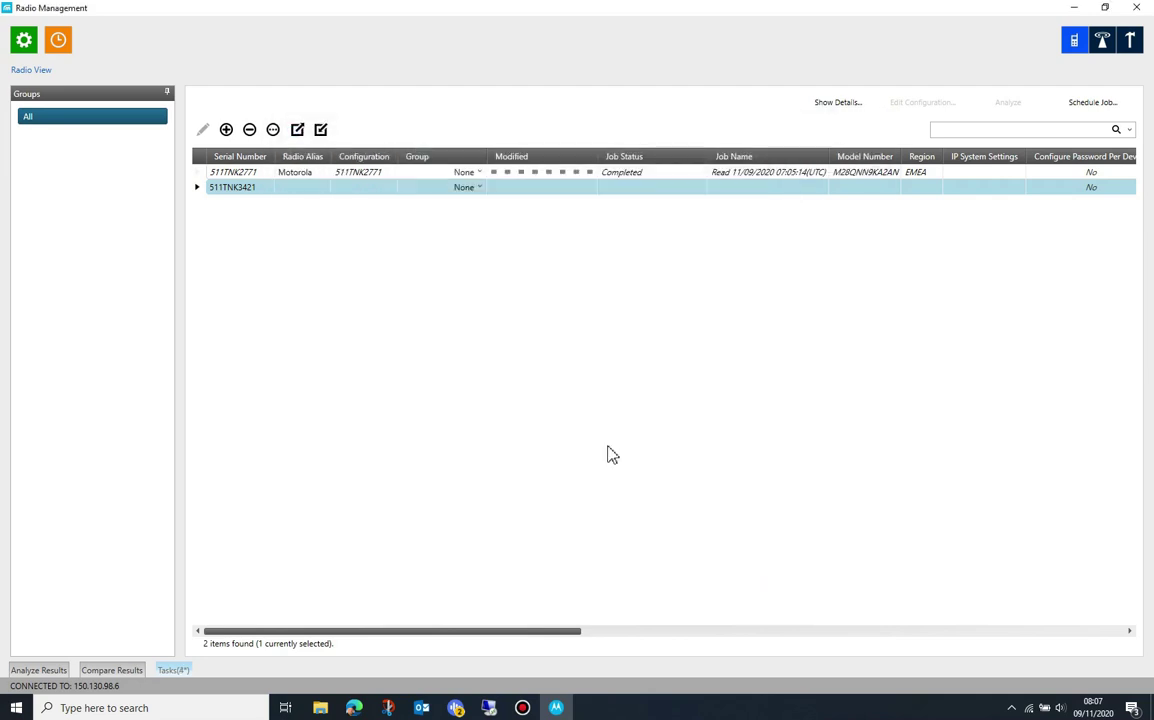
pyautogui.rightClick(200, 195)
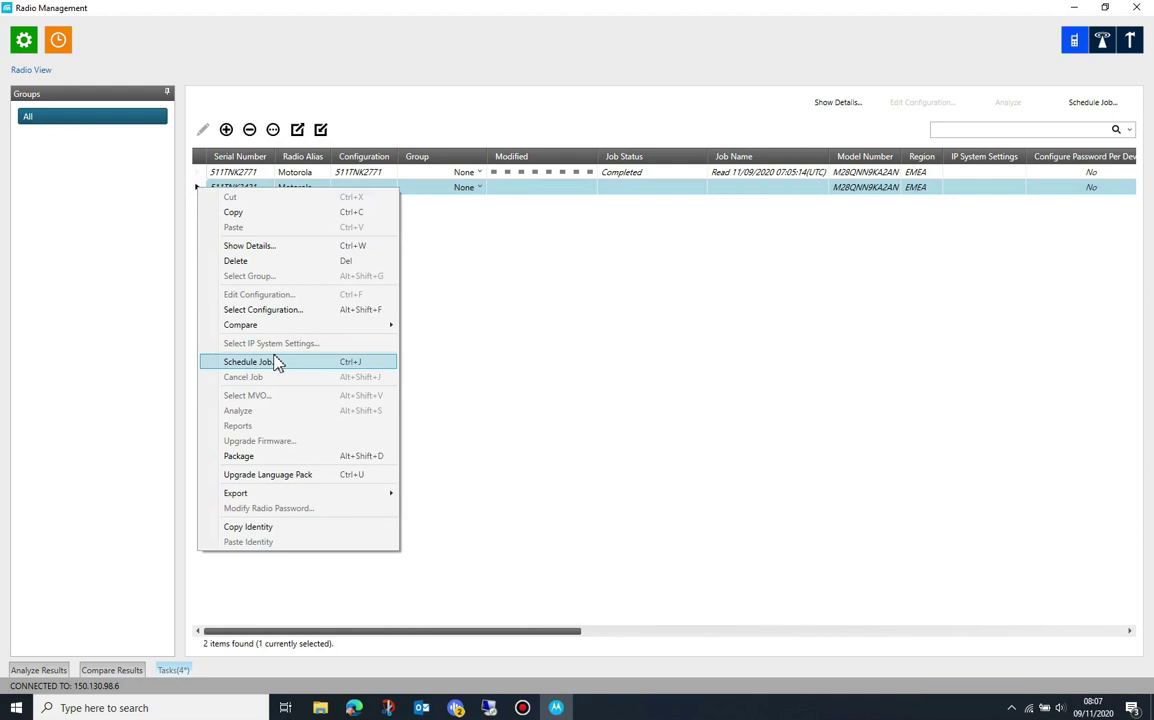
pyautogui.click(290, 310)
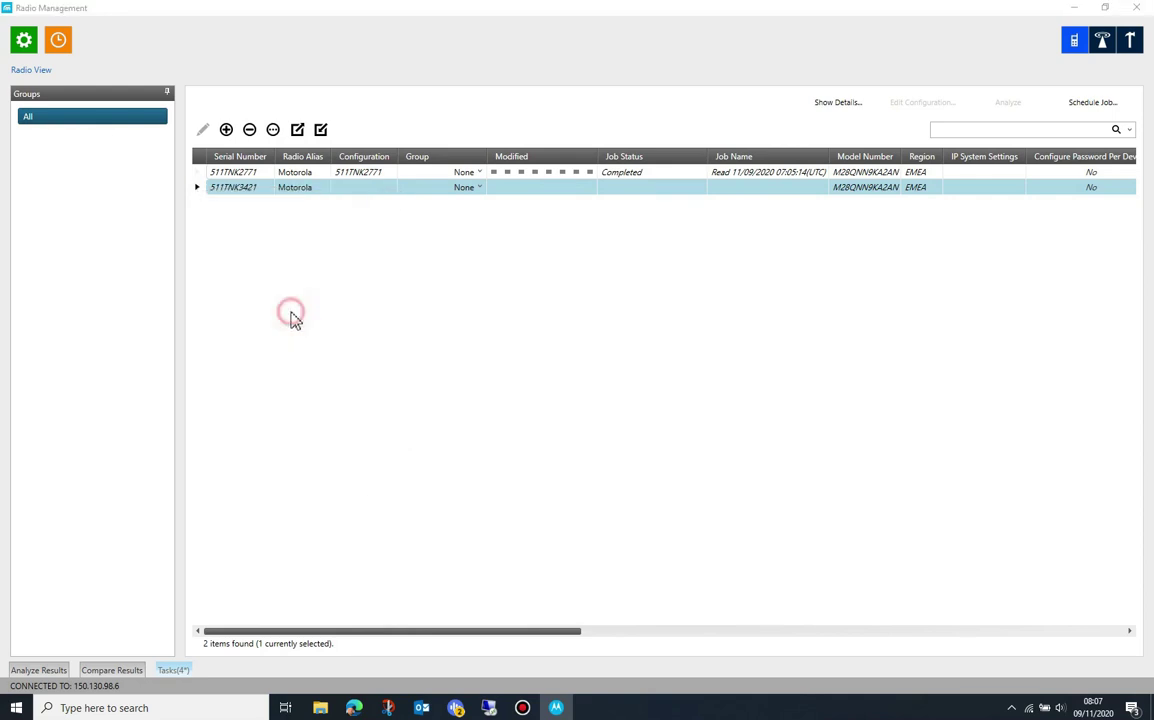
pyautogui.click(398, 277)
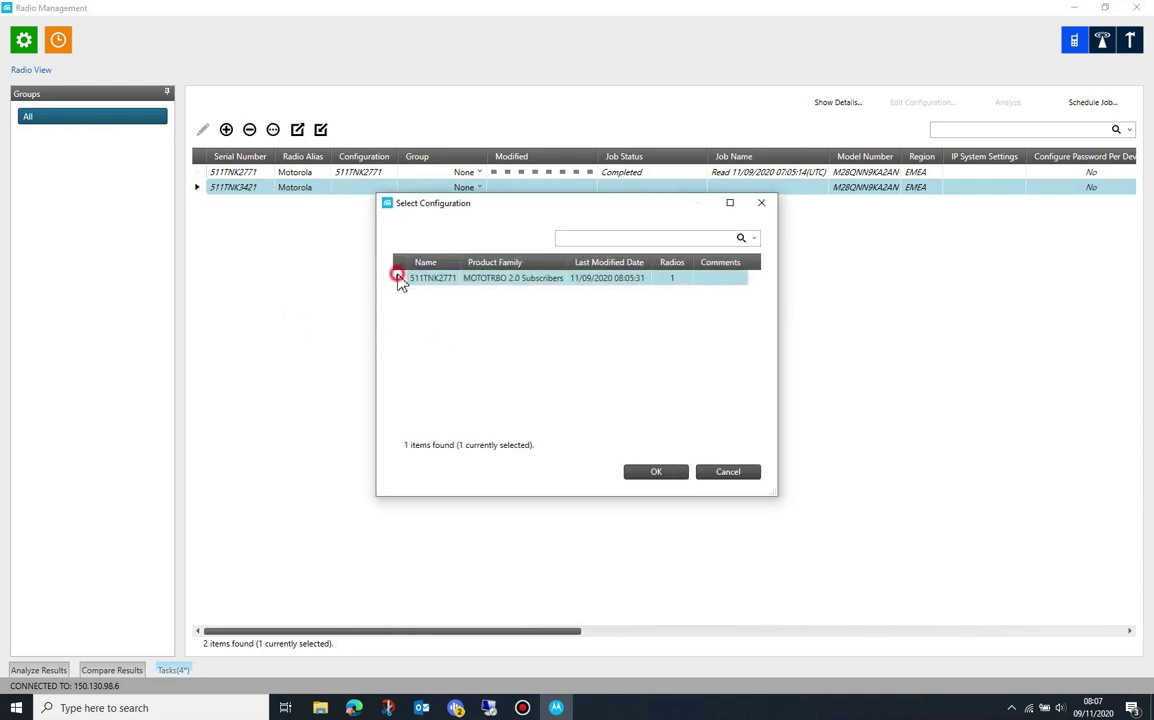
pyautogui.click(665, 478)
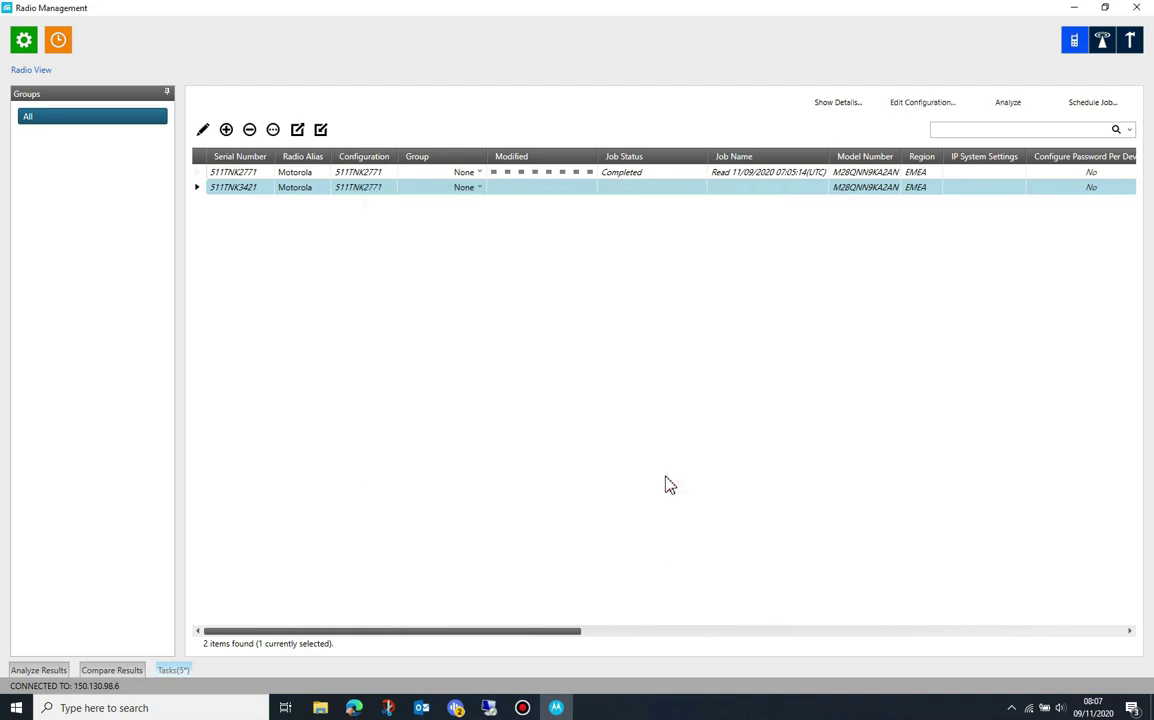
# Analyze radio 511TNK3421 with its assigned configuration and check the analysis results for errors and warnings.
pyautogui.rightClick(198, 190)
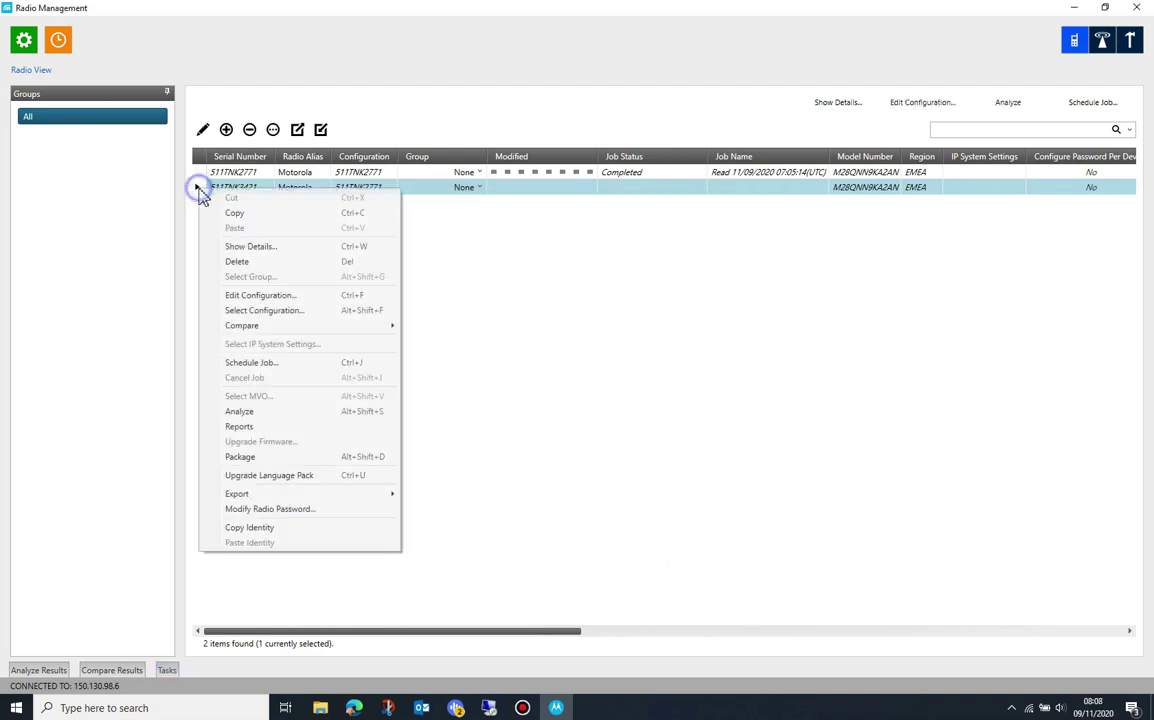
pyautogui.click(262, 414)
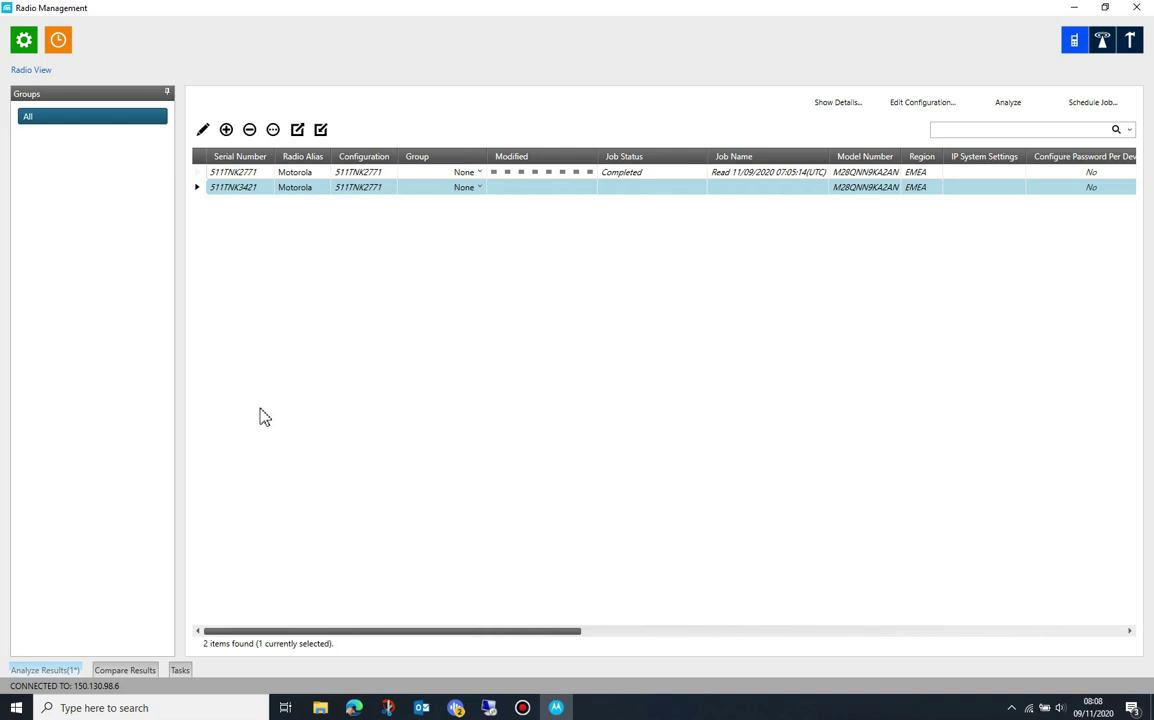
pyautogui.click(64, 670)
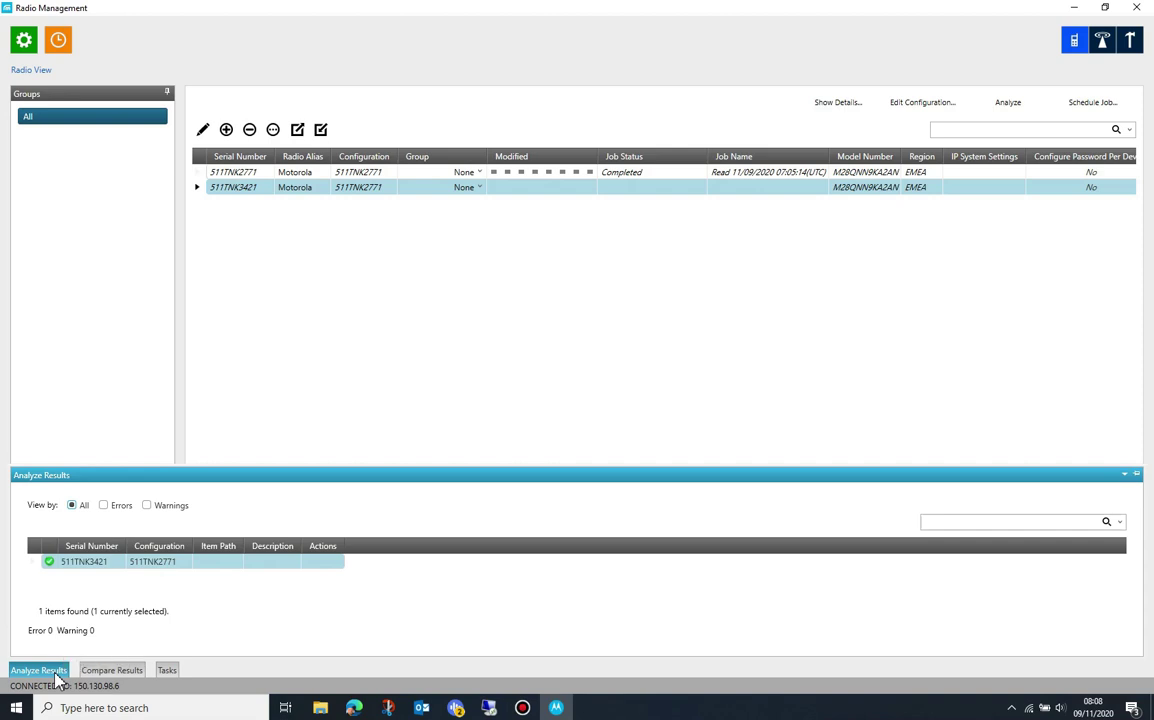
pyautogui.click(50, 672)
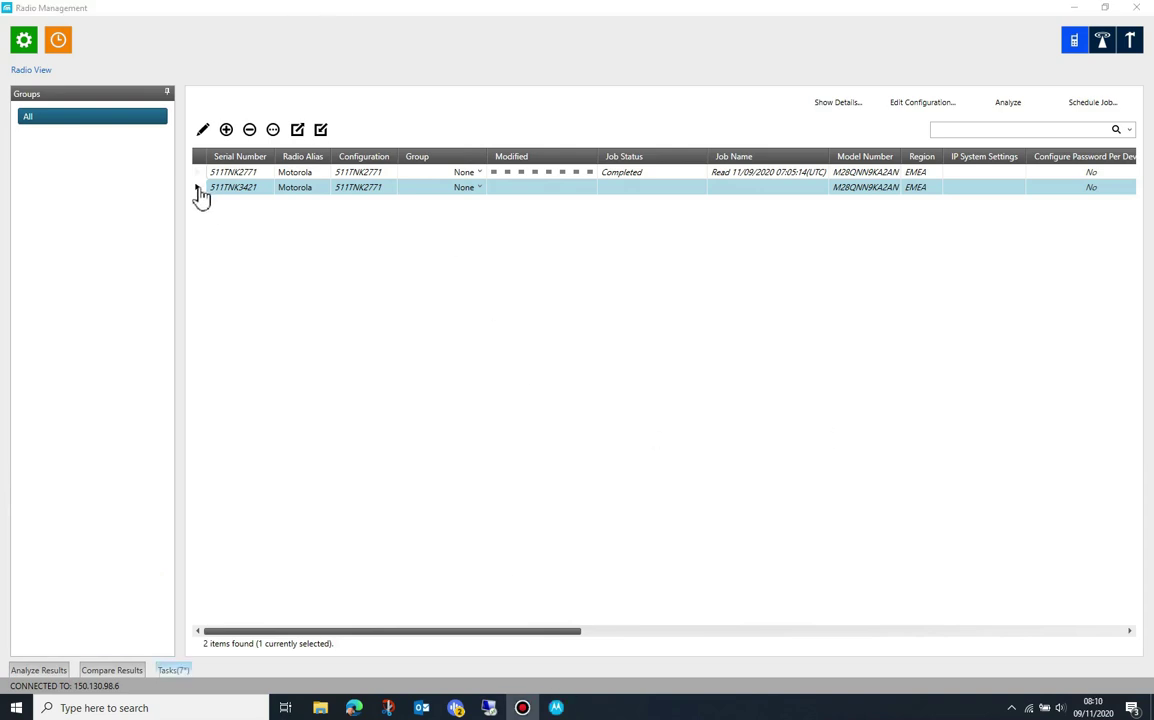
# Schedule a write job without switchover for radio 511TNK3421 using the USB + Wireless (LAN) connection method.
pyautogui.click(198, 189)
pyautogui.rightClick(200, 195)
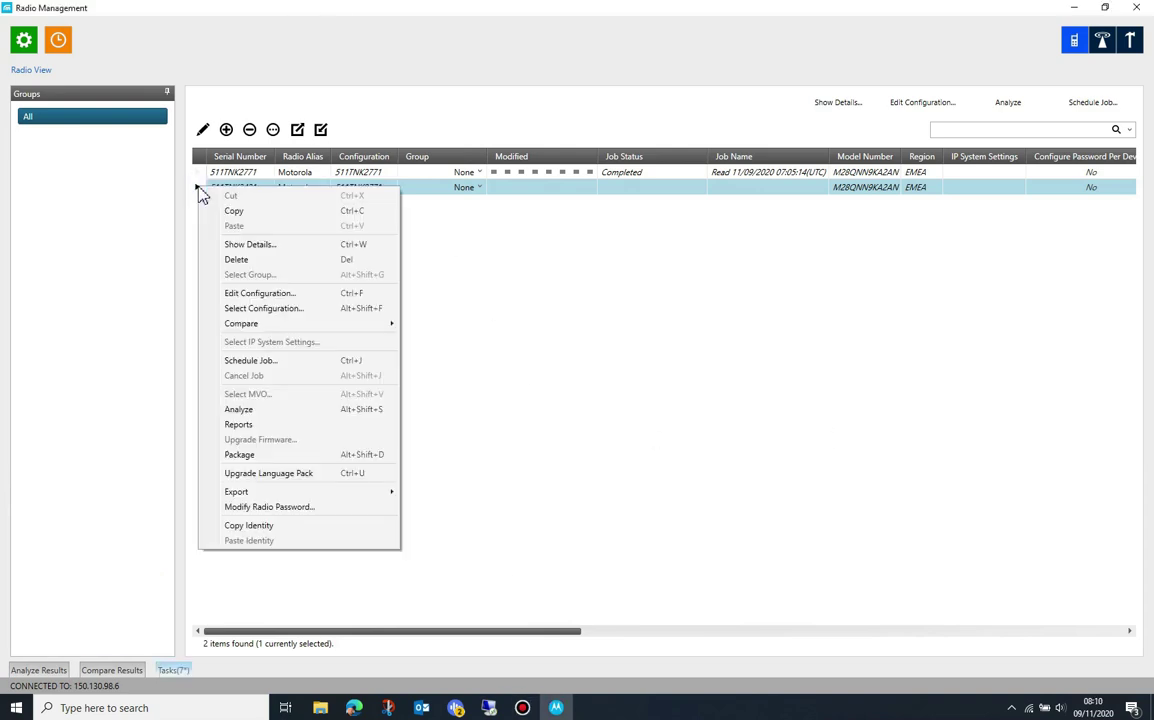
pyautogui.click(252, 361)
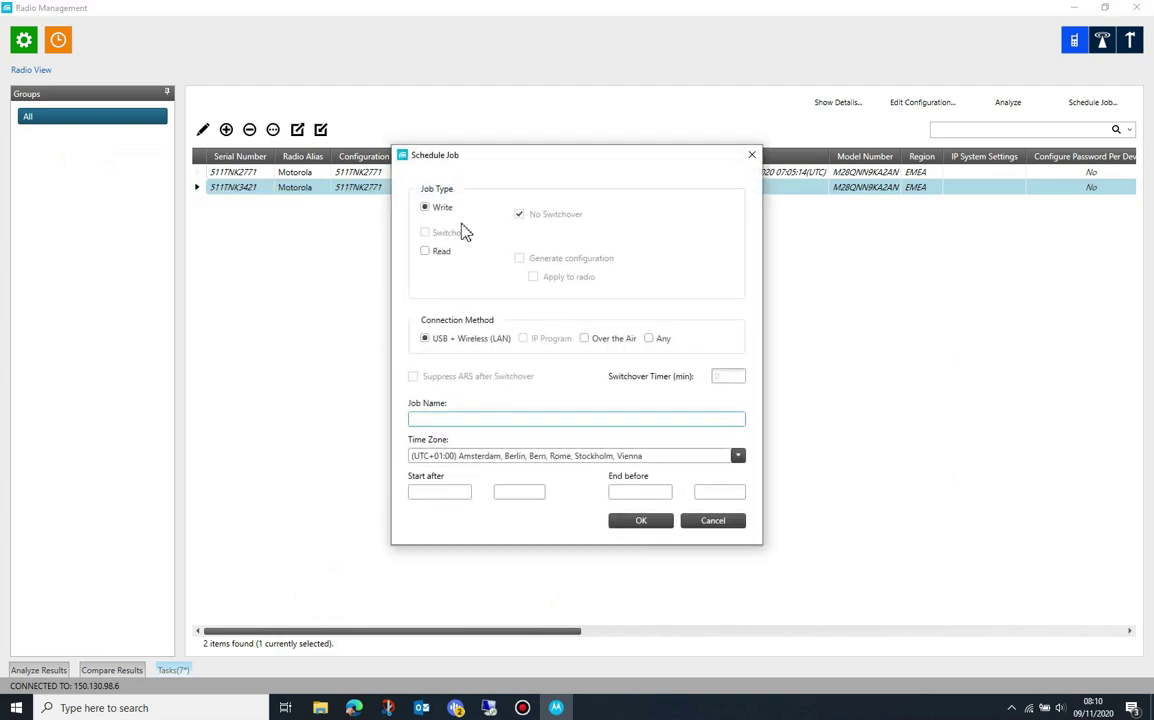
pyautogui.click(659, 527)
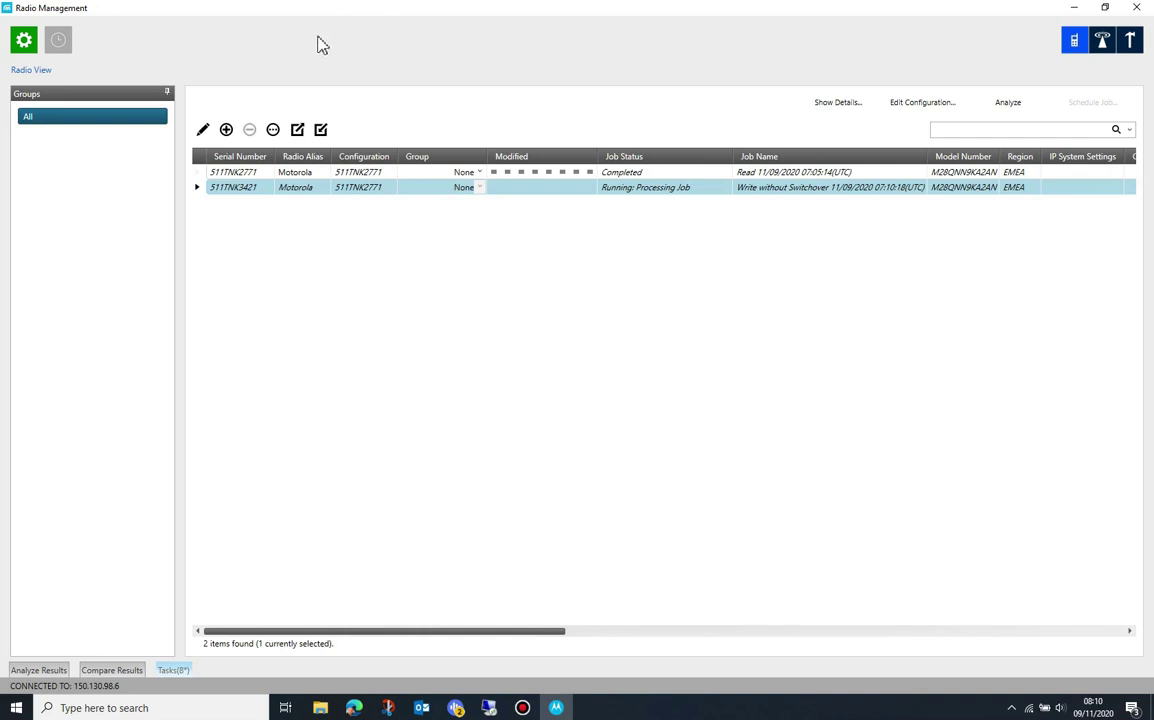
# Start a radio import and open the archive WaynesRadio1.ctb2 from the Desktop folder.
pyautogui.click(273, 129)
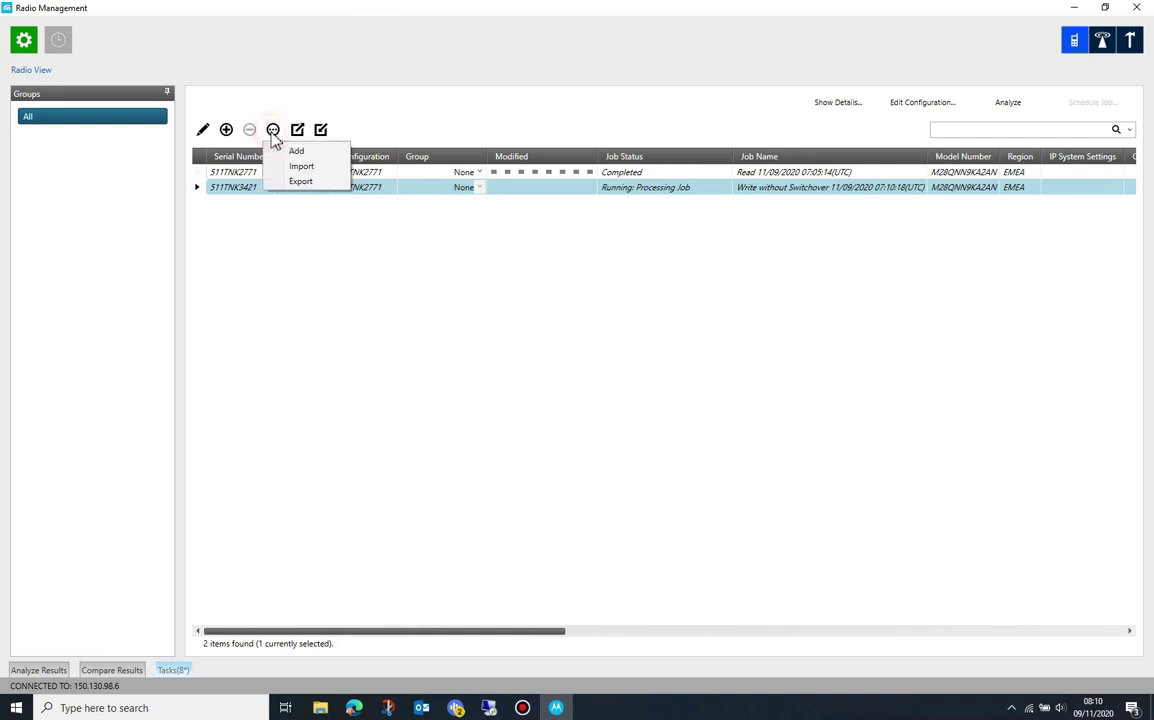
pyautogui.click(300, 166)
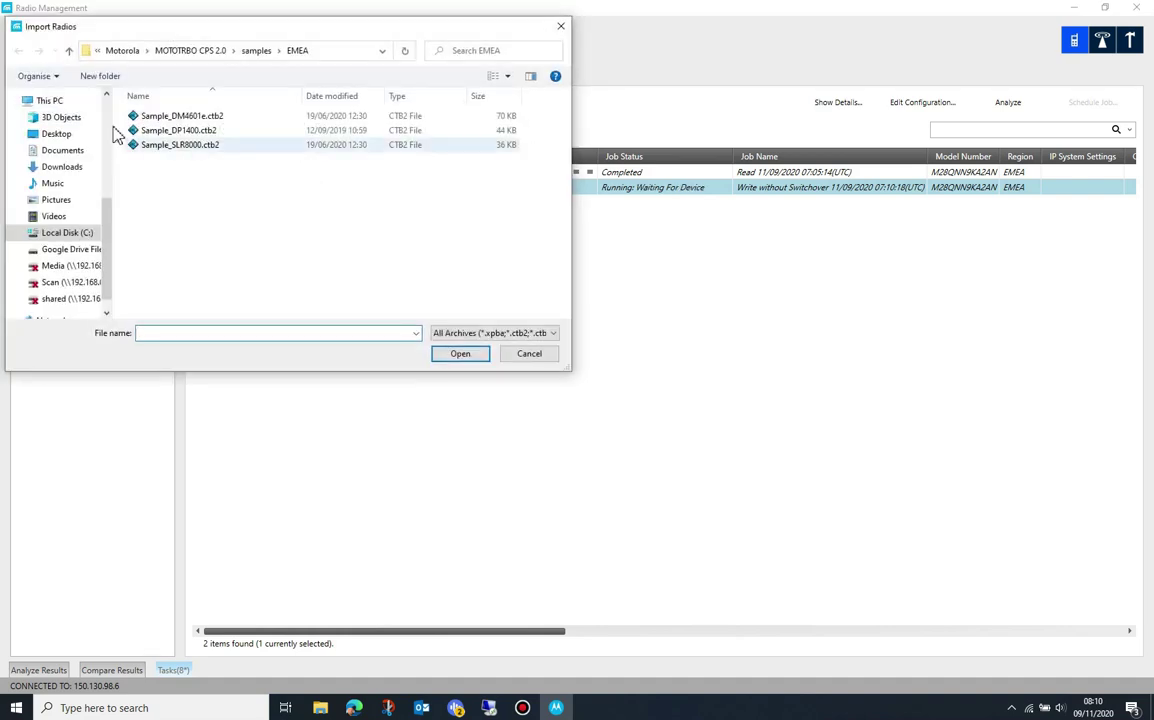
pyautogui.click(58, 134)
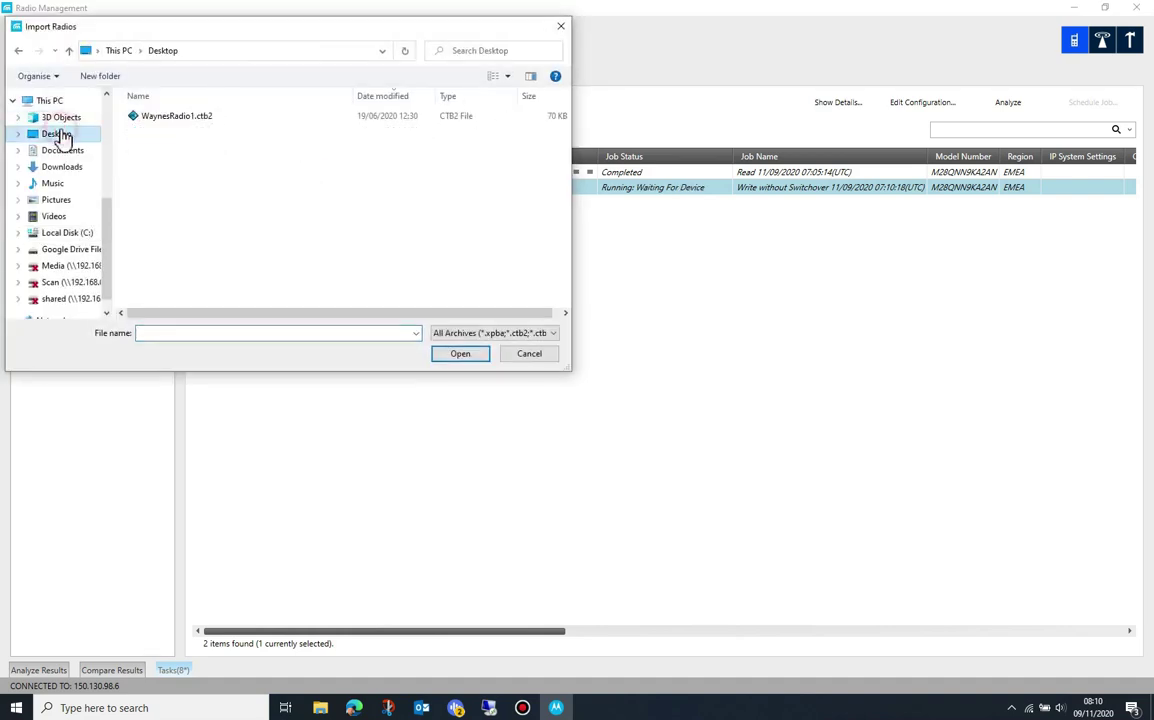
pyautogui.click(178, 124)
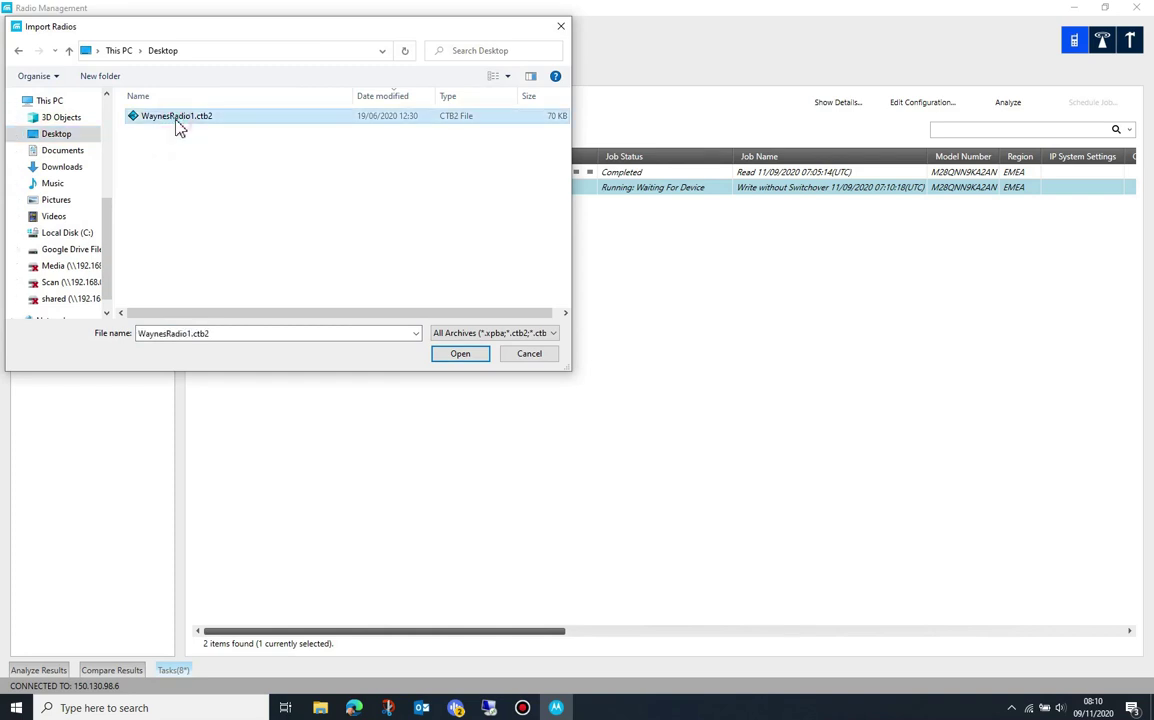
pyautogui.click(459, 354)
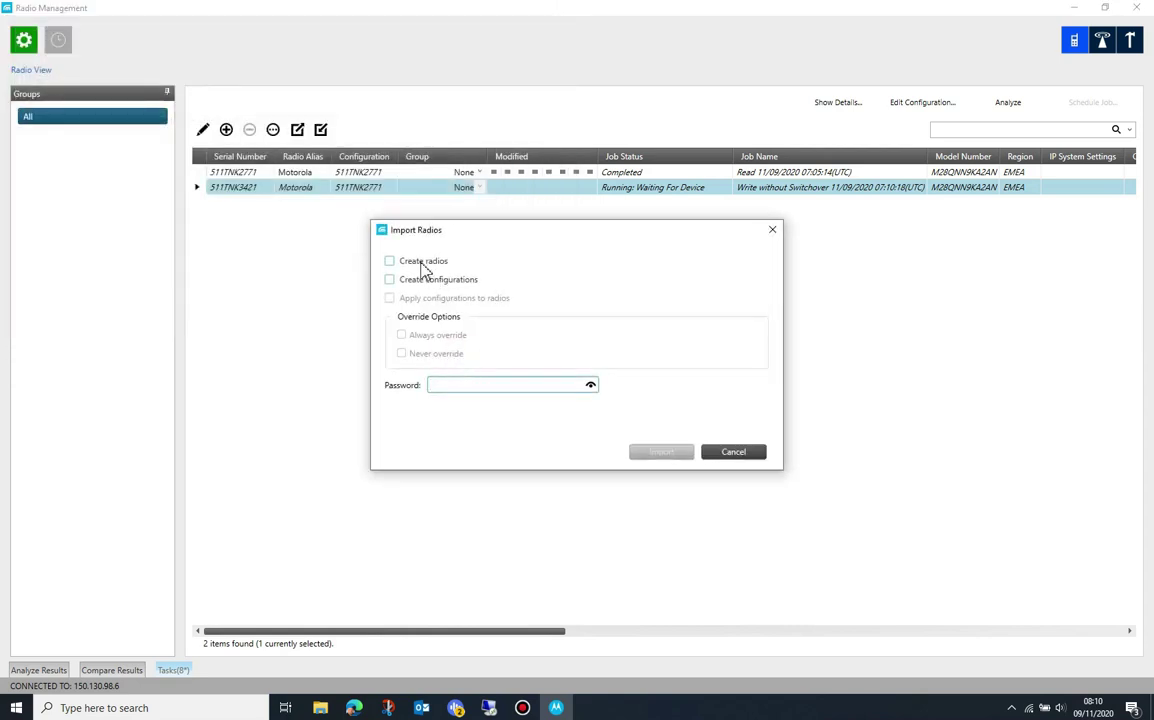
# Import the archive with radios and configurations created, configurations applied to radios, and existing entries always overridden.
pyautogui.click(424, 264)
pyautogui.click(426, 282)
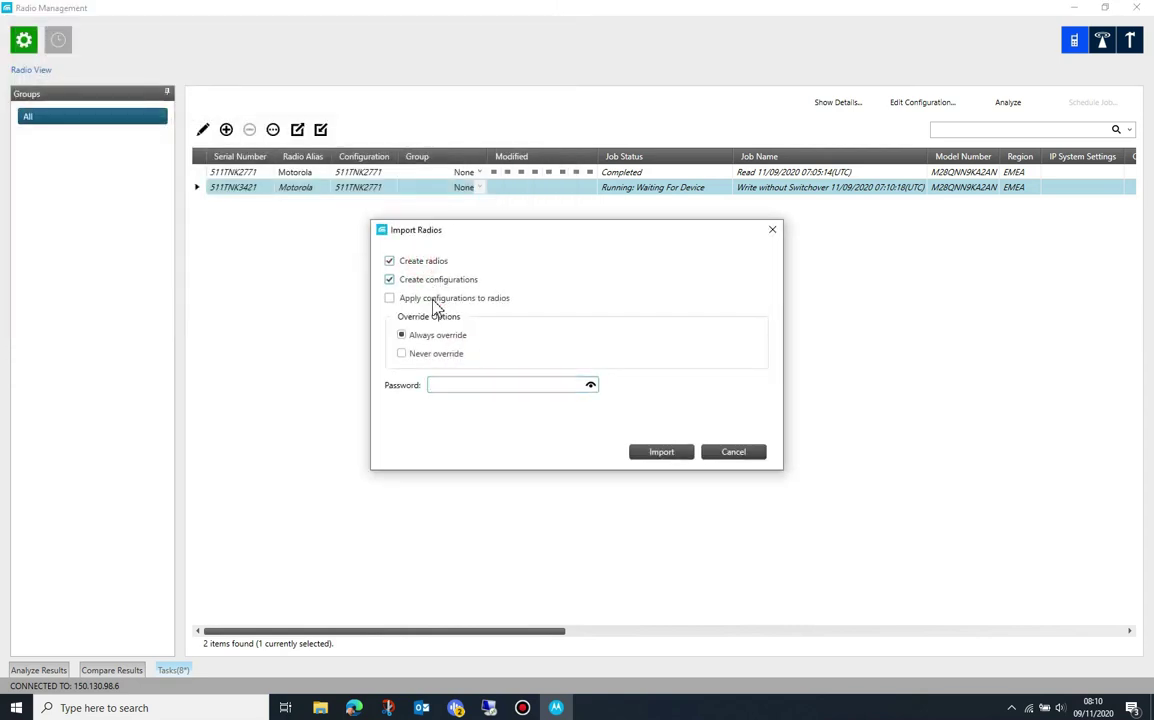
pyautogui.click(434, 298)
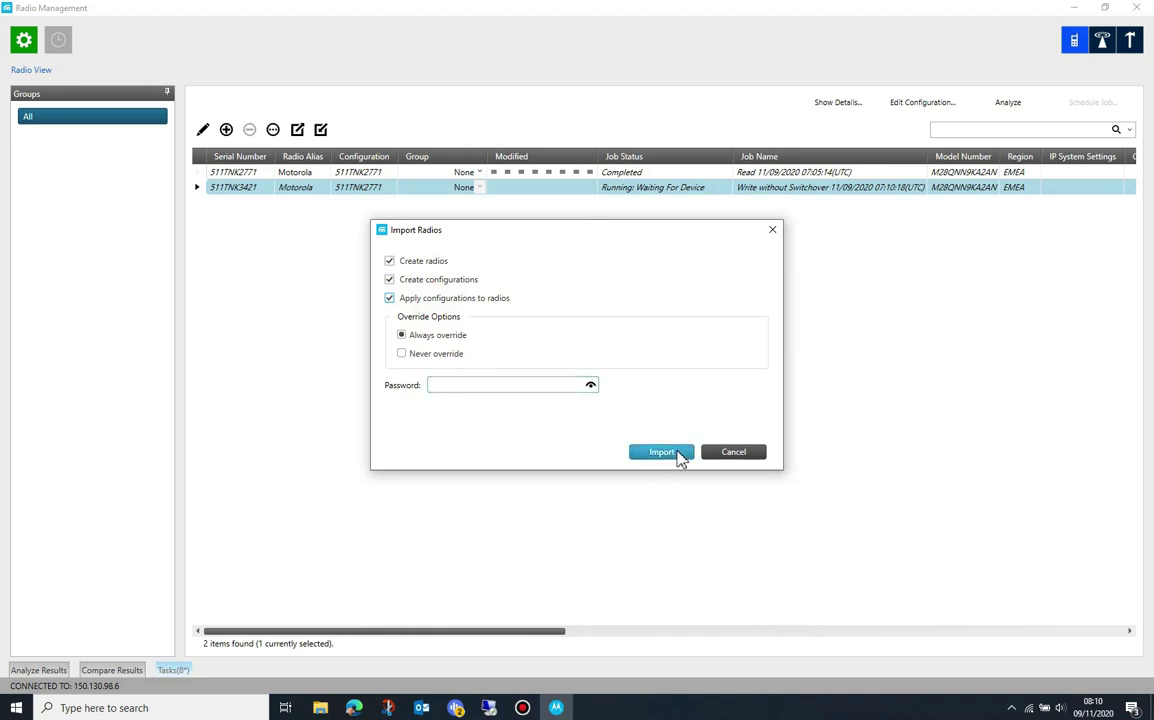
pyautogui.click(662, 452)
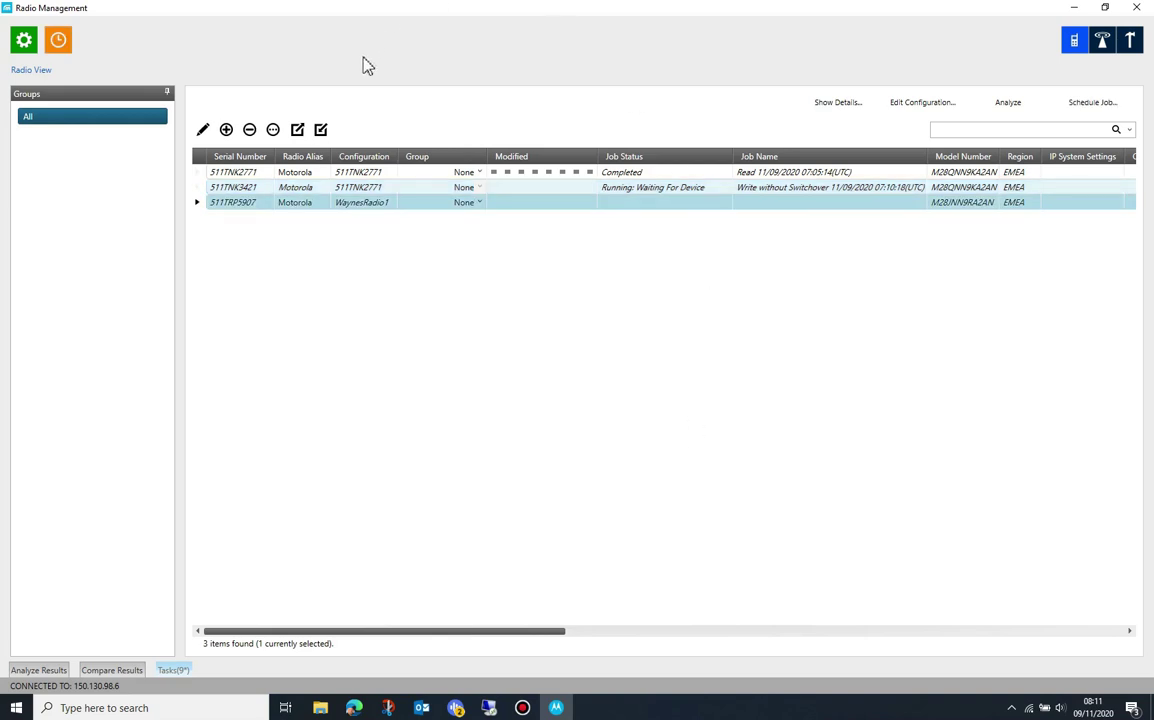
# Export radio 511TNK2771 to the Desktop as the codeplug file 511TNK2771.xpba.
pyautogui.rightClick(200, 176)
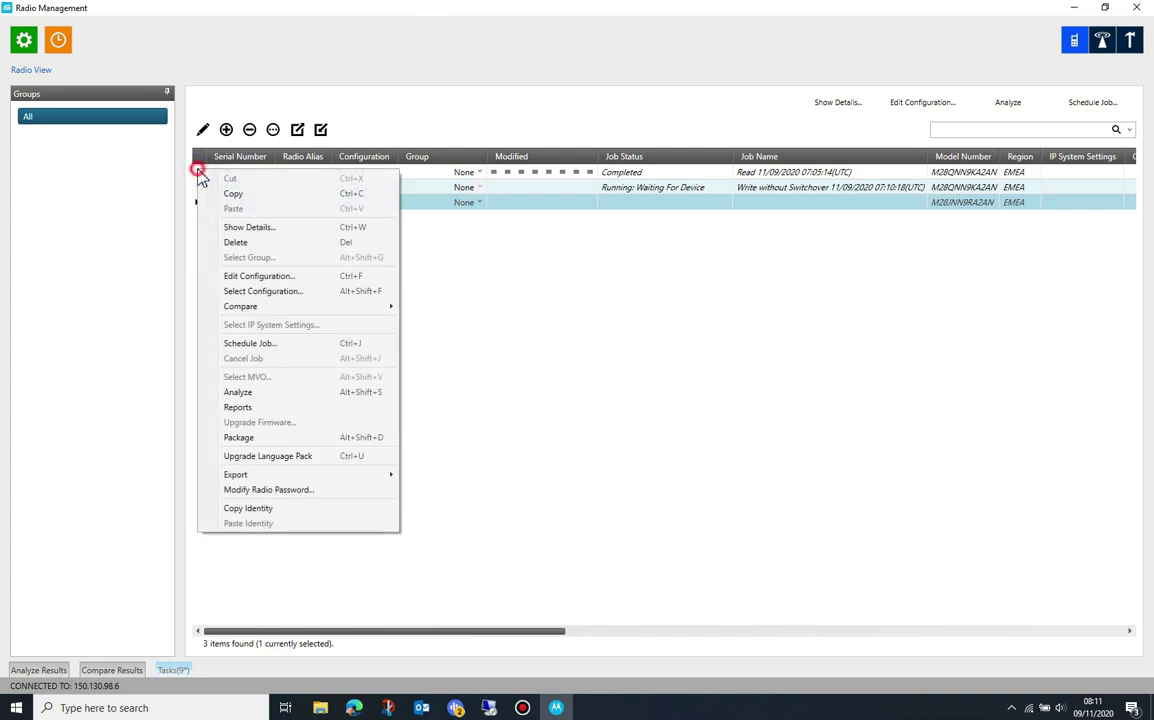
pyautogui.click(610, 269)
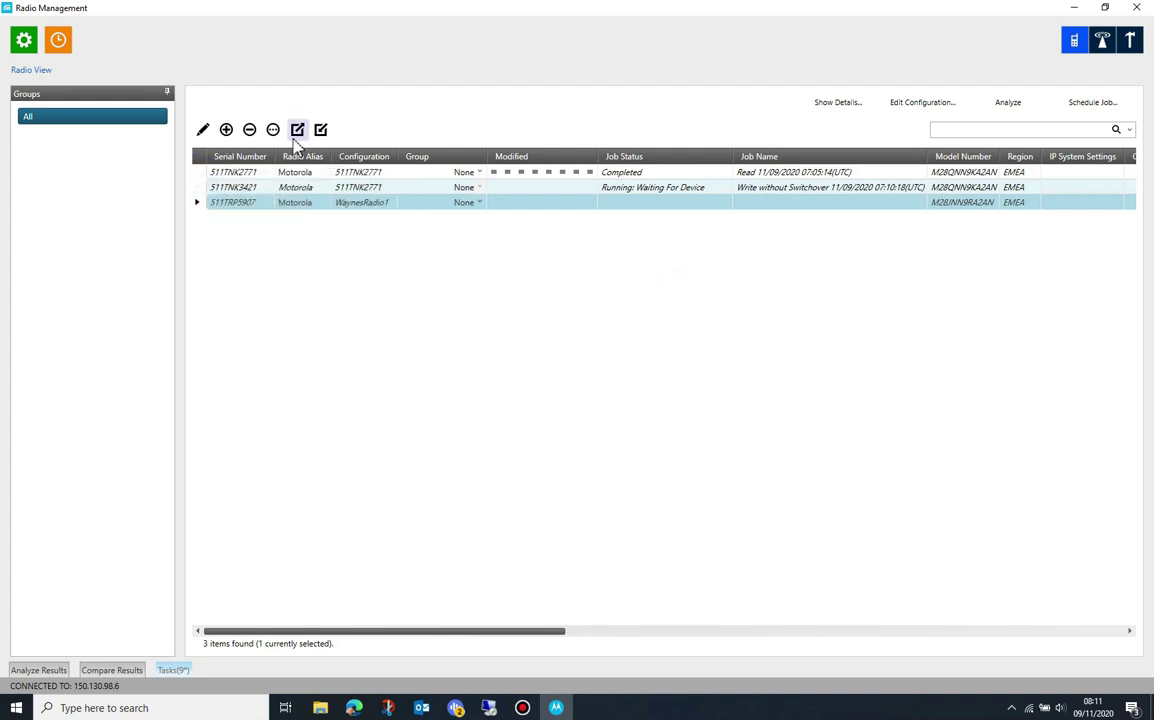
pyautogui.click(200, 177)
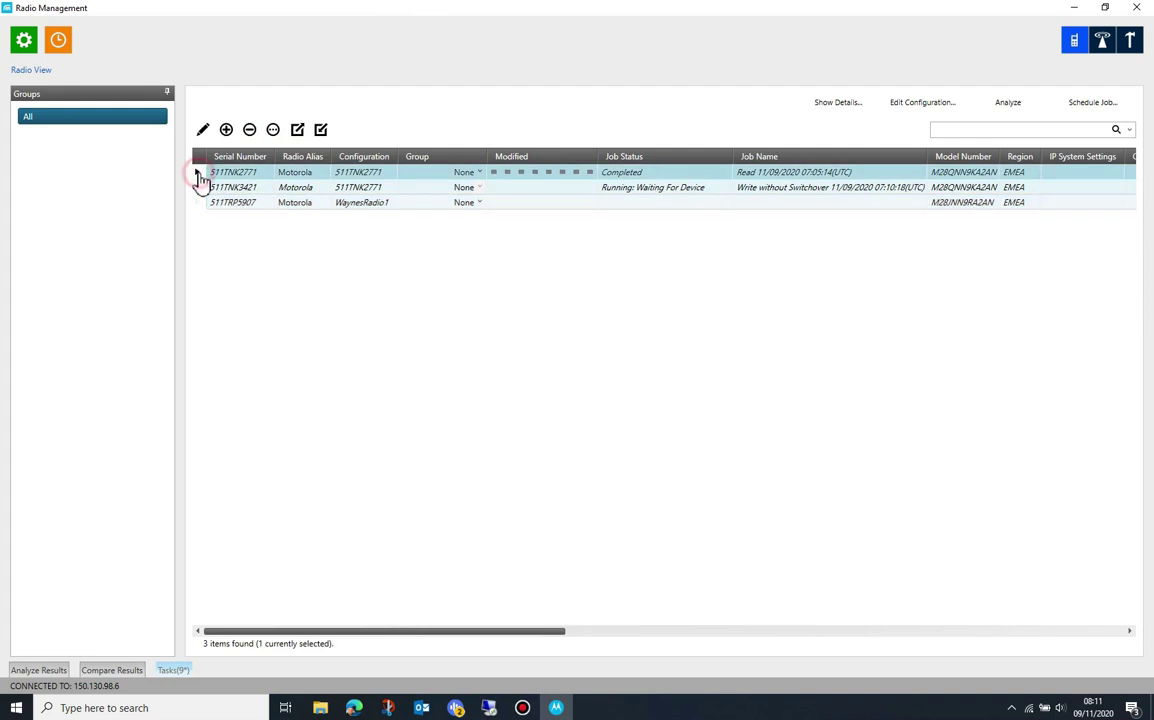
pyautogui.rightClick(200, 177)
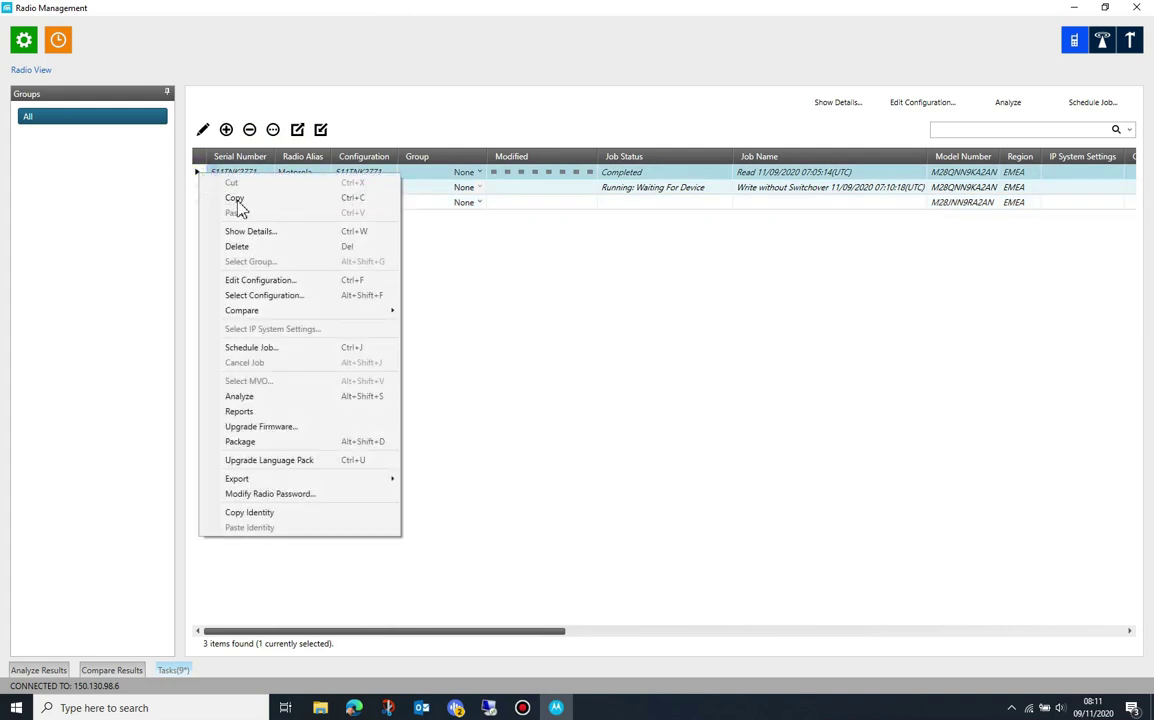
pyautogui.moveTo(350, 482)
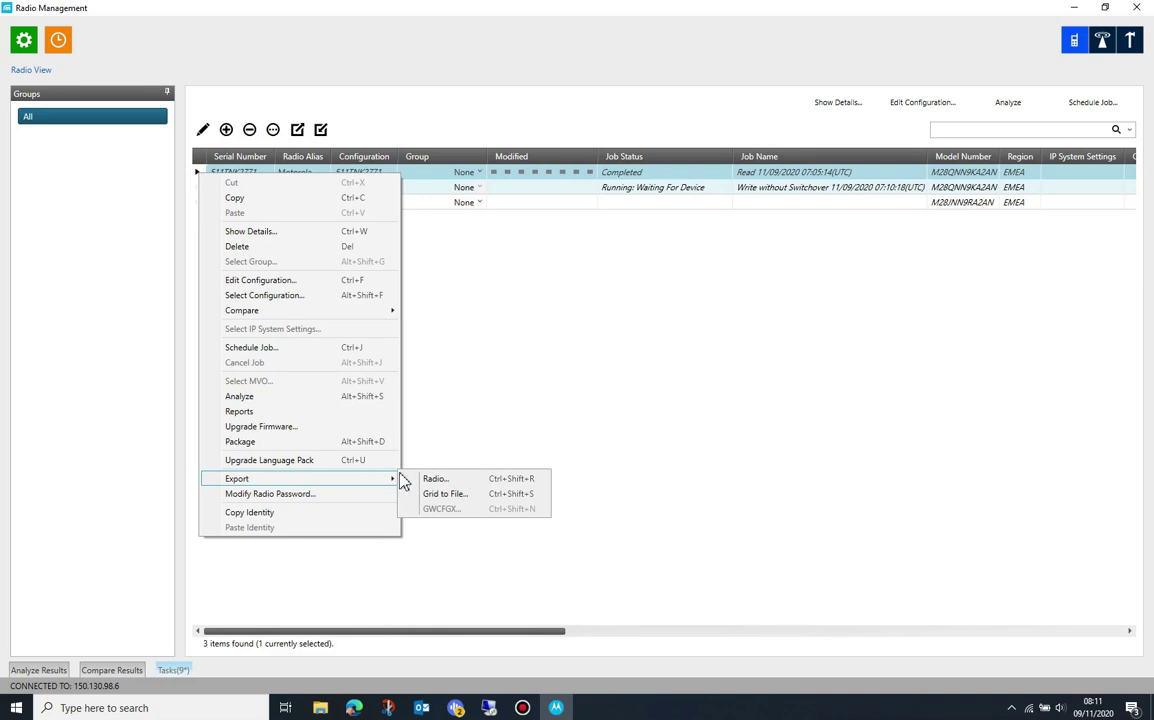
pyautogui.click(437, 480)
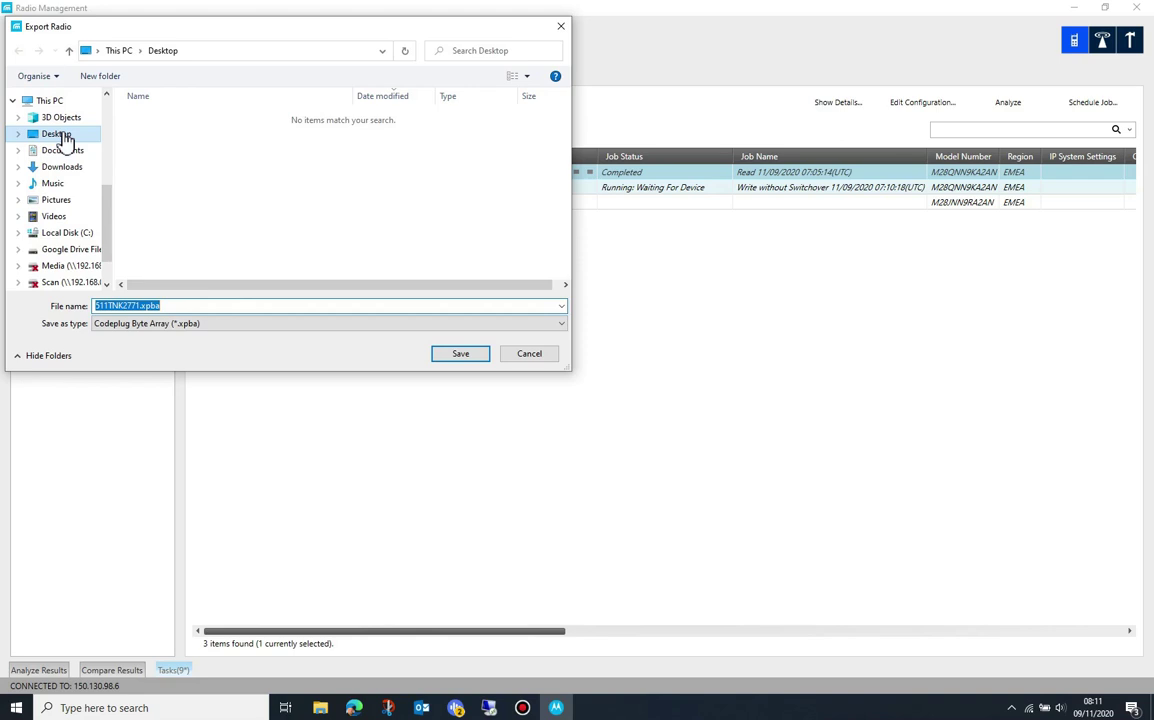
pyautogui.click(468, 356)
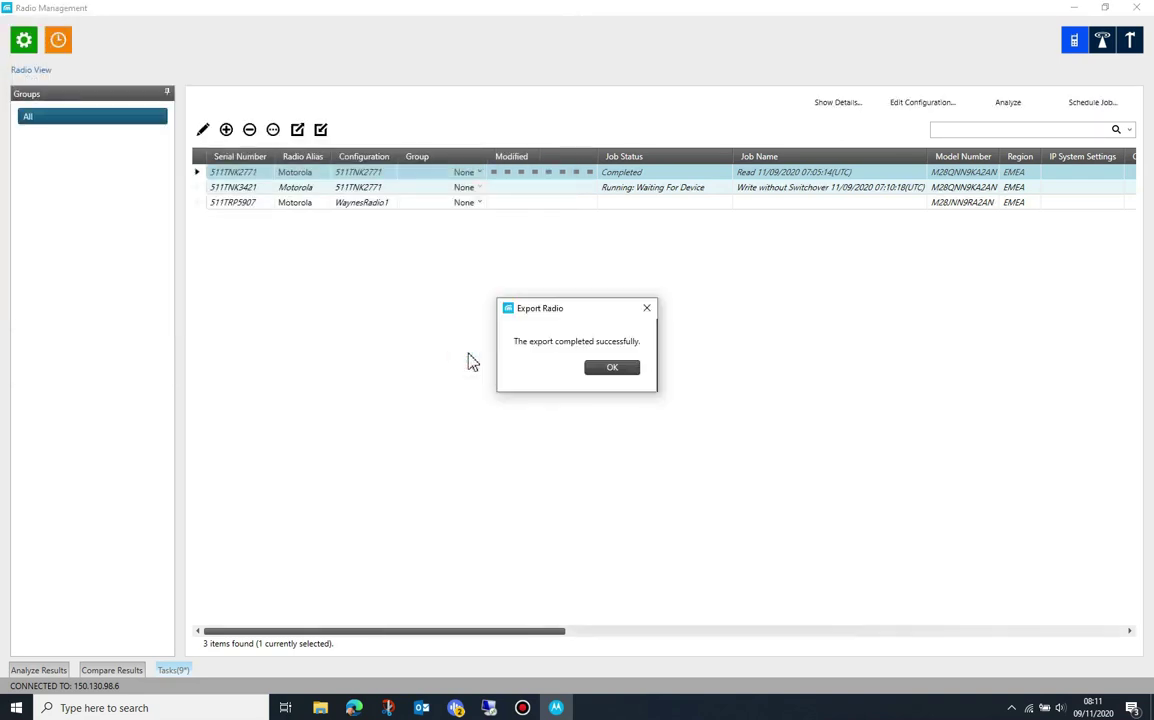
pyautogui.click(622, 372)
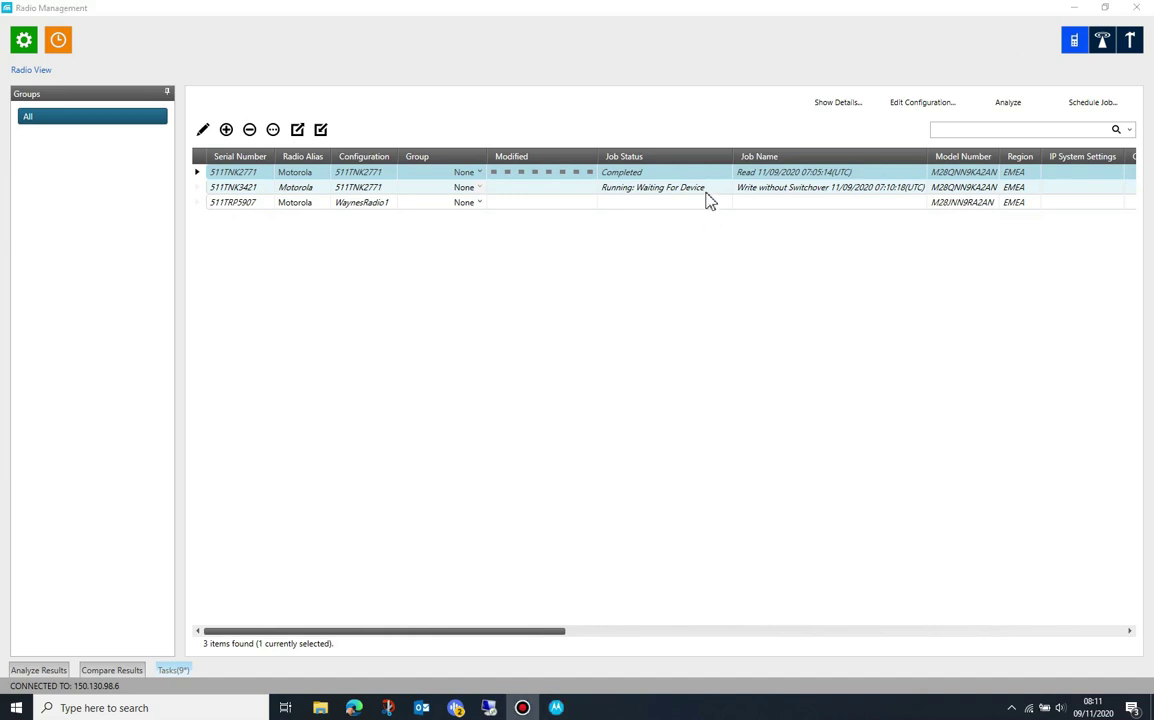
# Select all three radios and export the grid to the Desktop as an xlsx file named radio_list.
pyautogui.keyDown('shift'); pyautogui.click(200, 205); pyautogui.keyUp('shift')
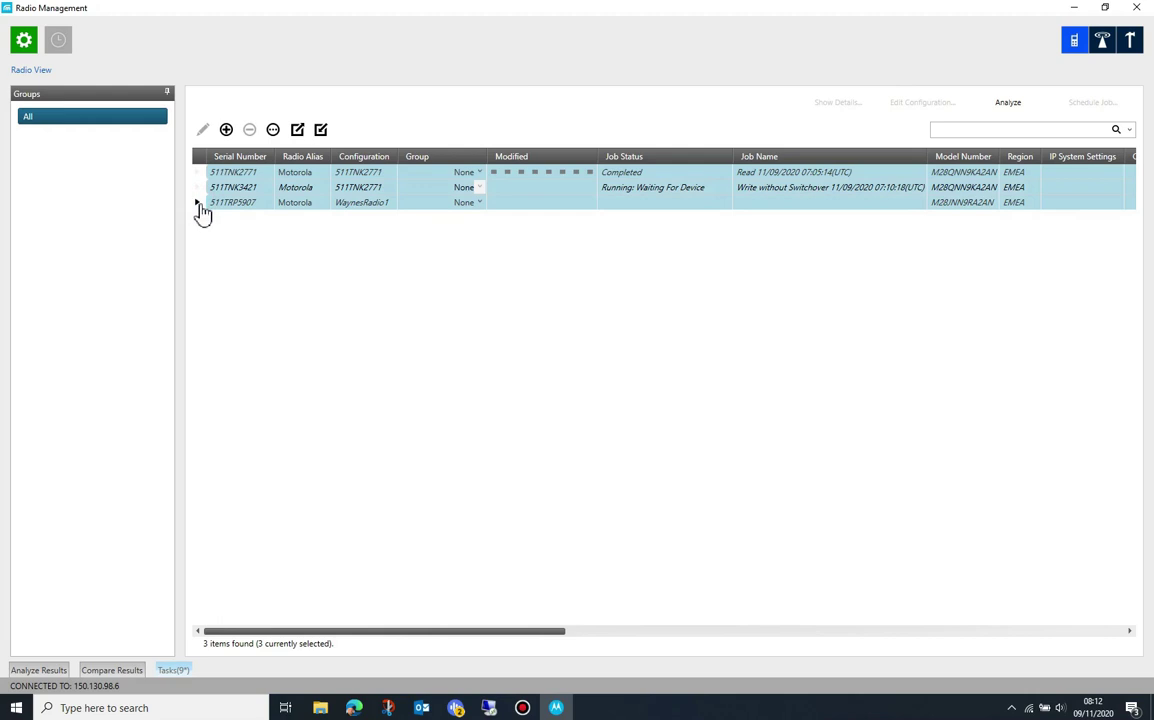
pyautogui.click(273, 130)
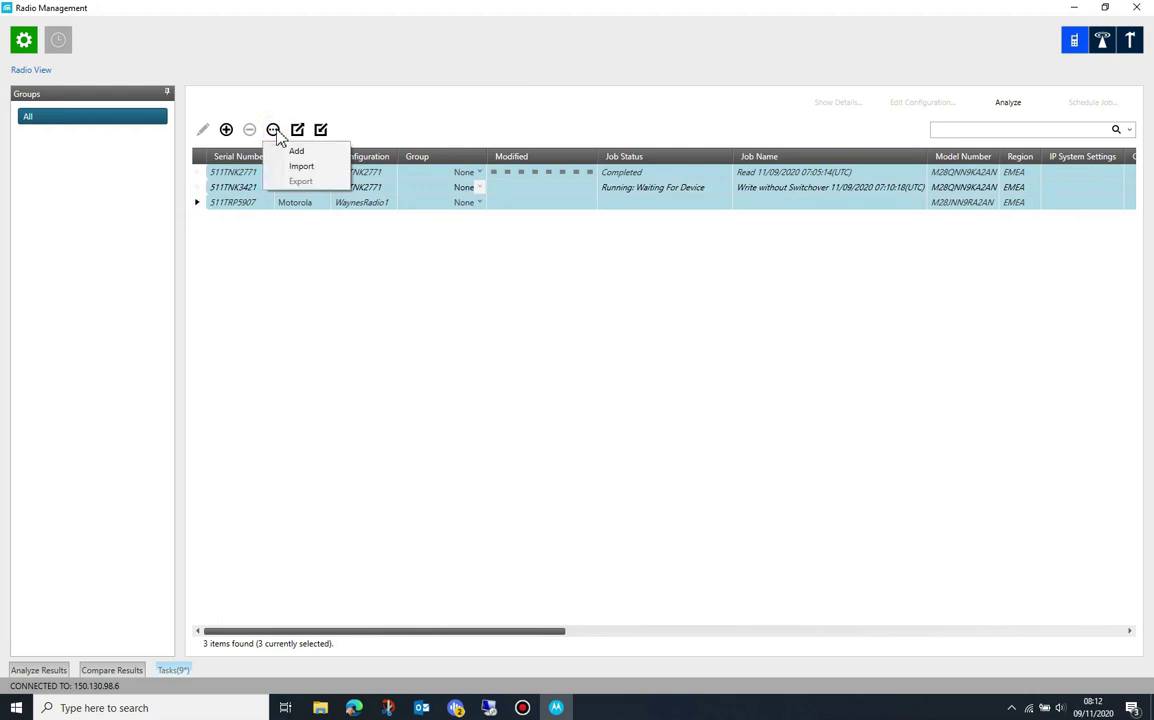
pyautogui.click(404, 124)
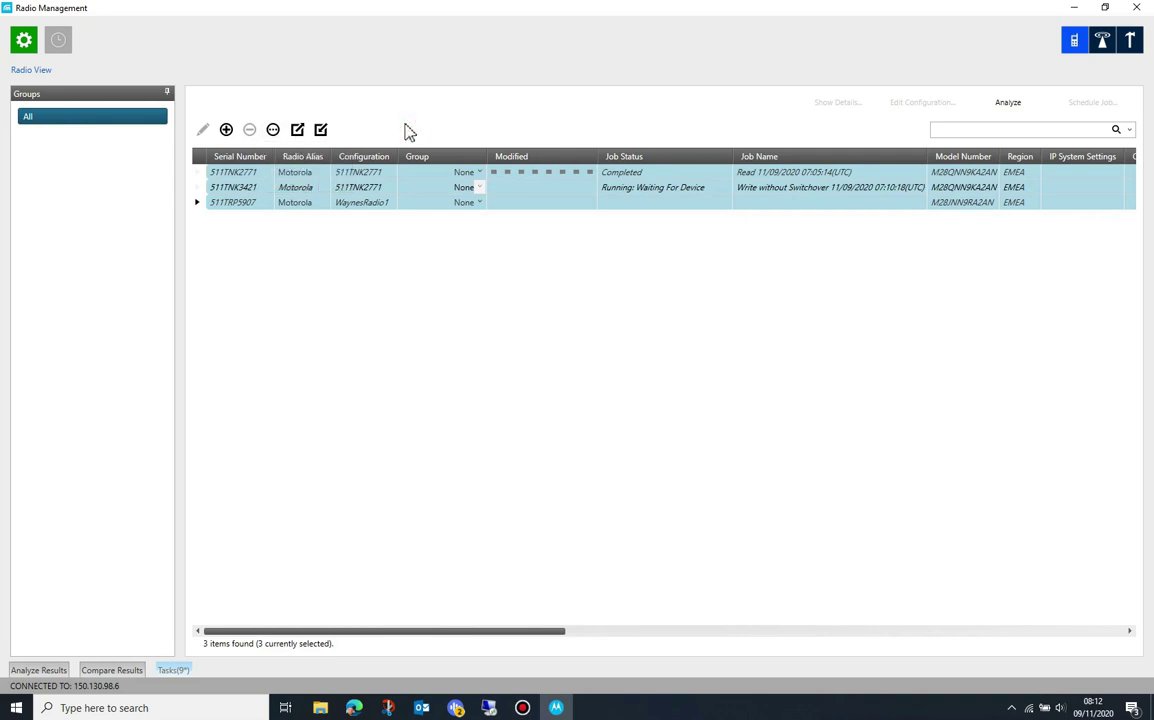
pyautogui.click(297, 131)
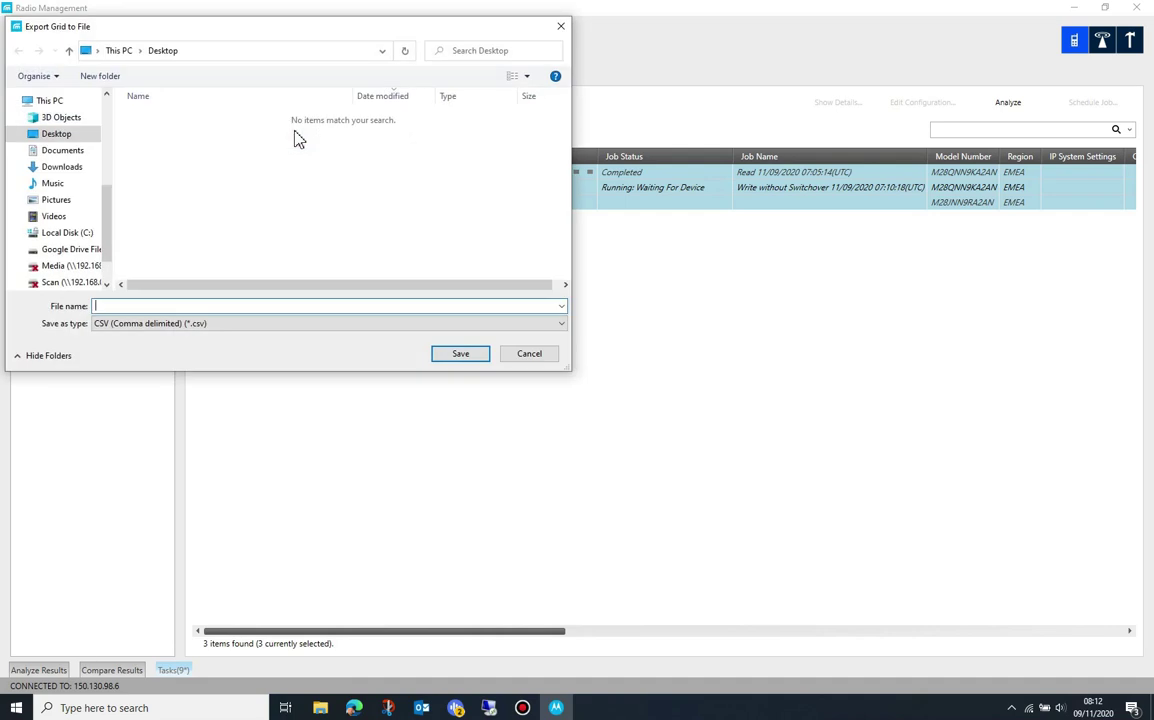
pyautogui.click(353, 325)
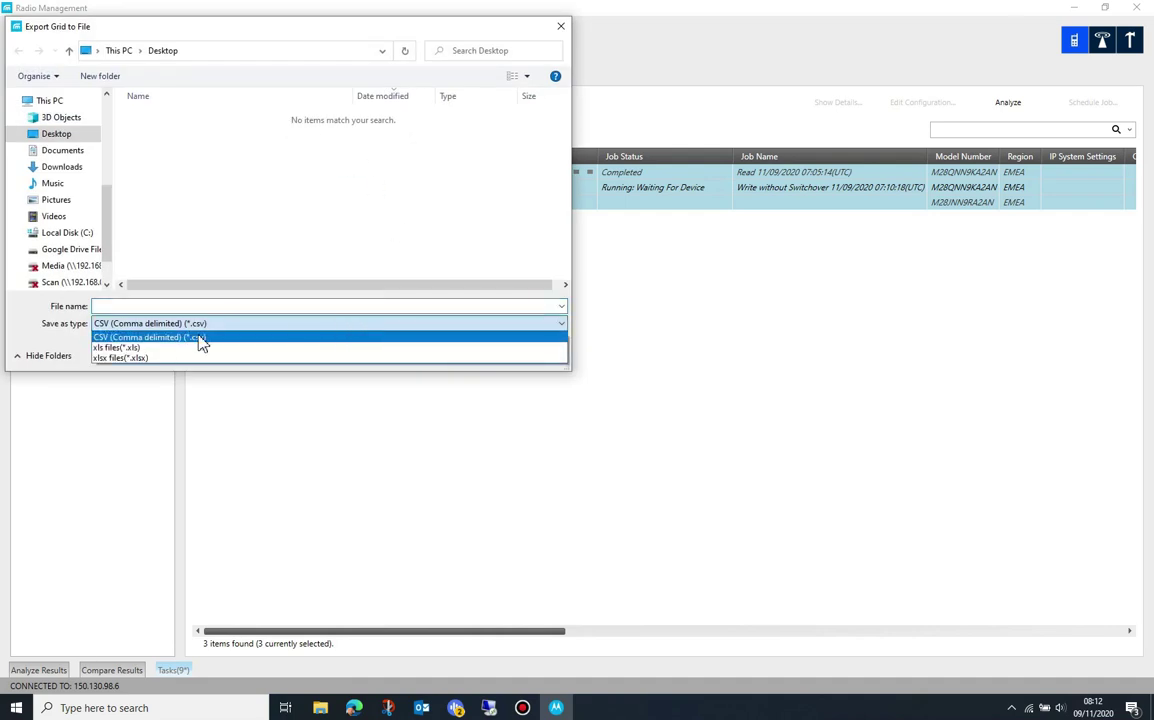
pyautogui.click(153, 361)
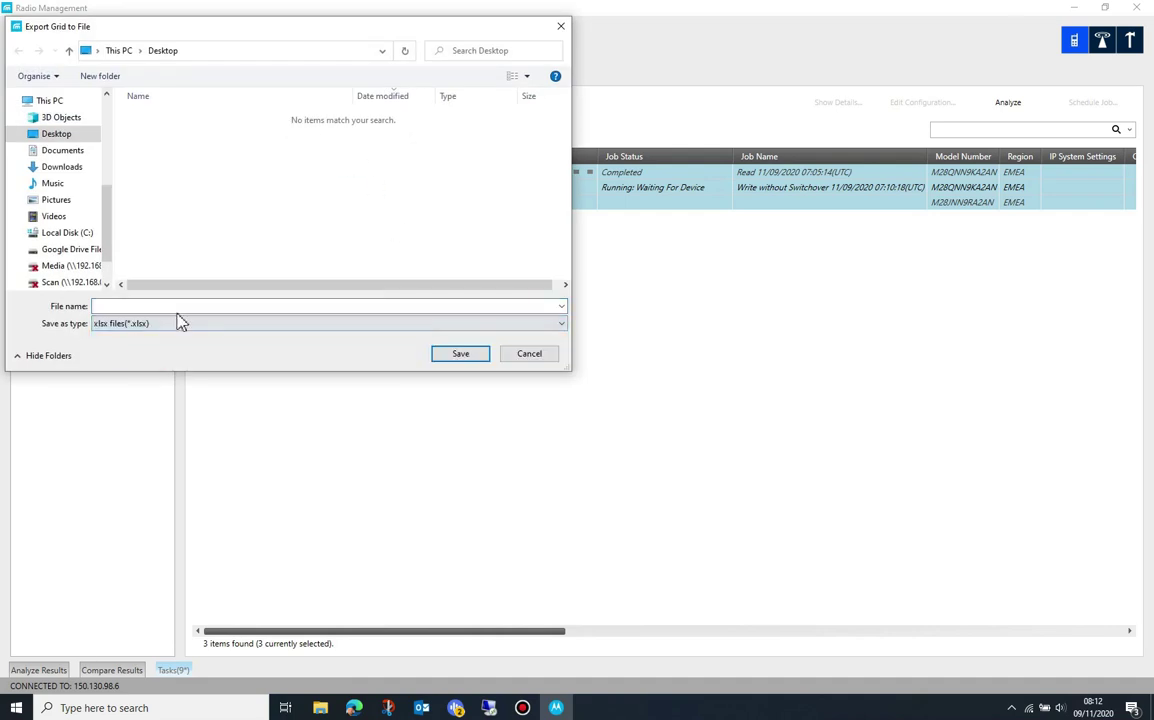
pyautogui.click(156, 307)
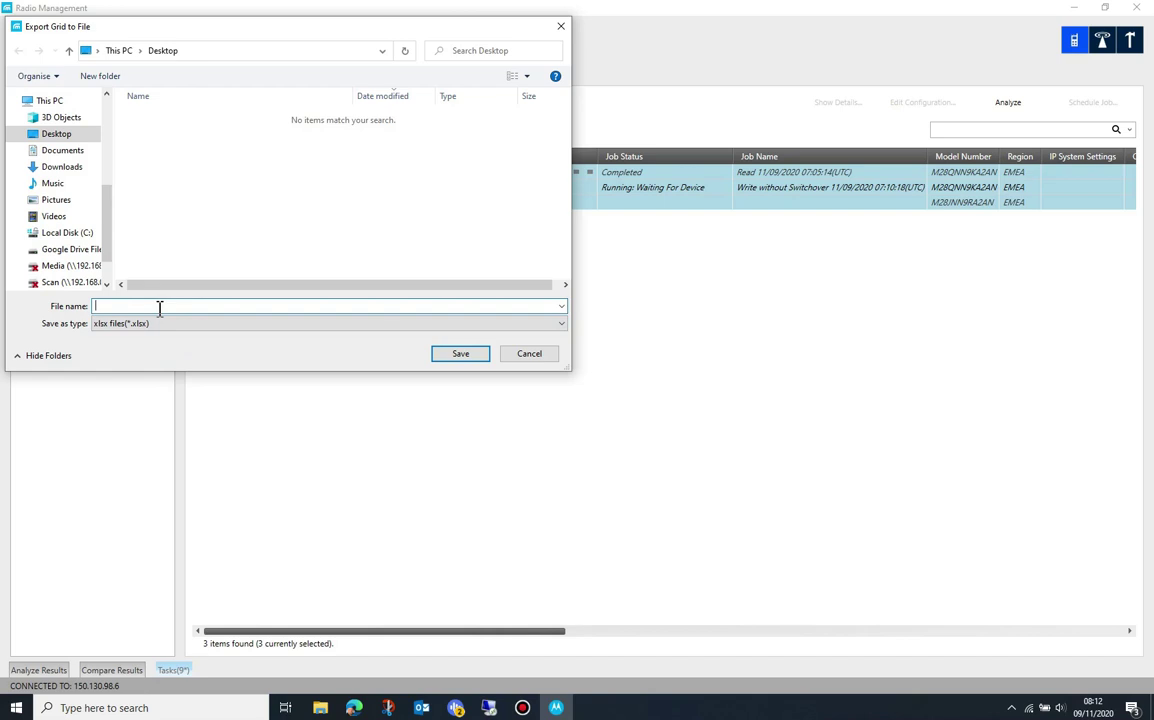
pyautogui.write('radio_list')
pyautogui.click(480, 360)
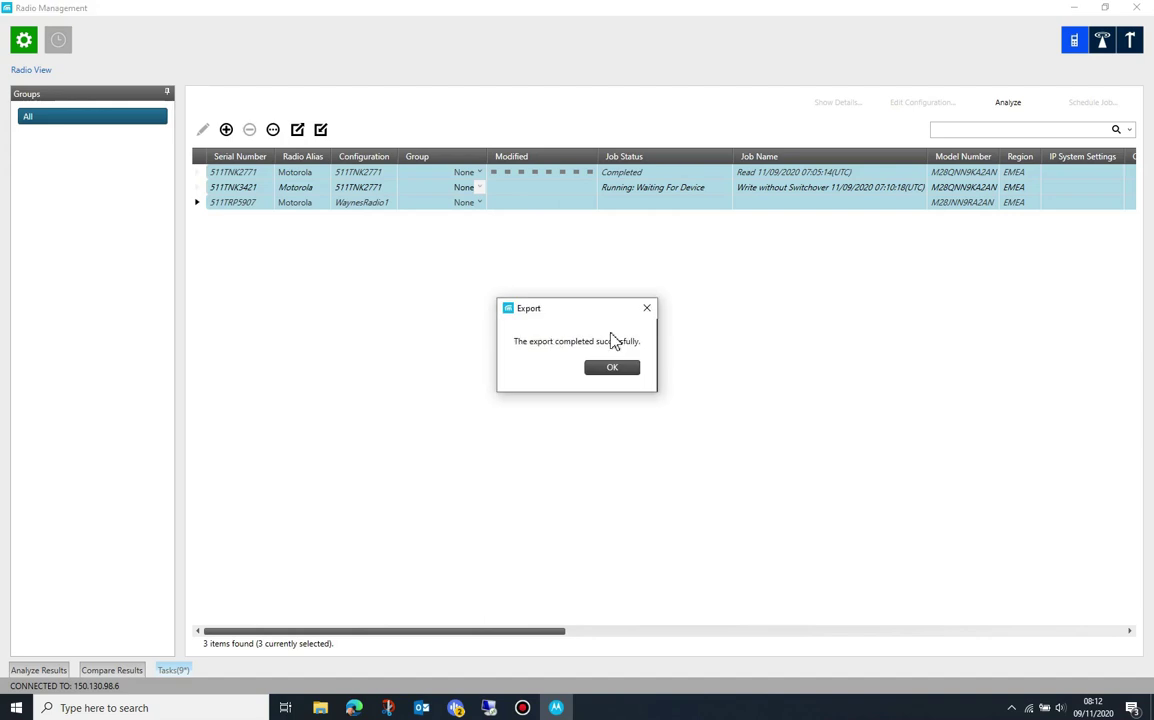
pyautogui.click(629, 370)
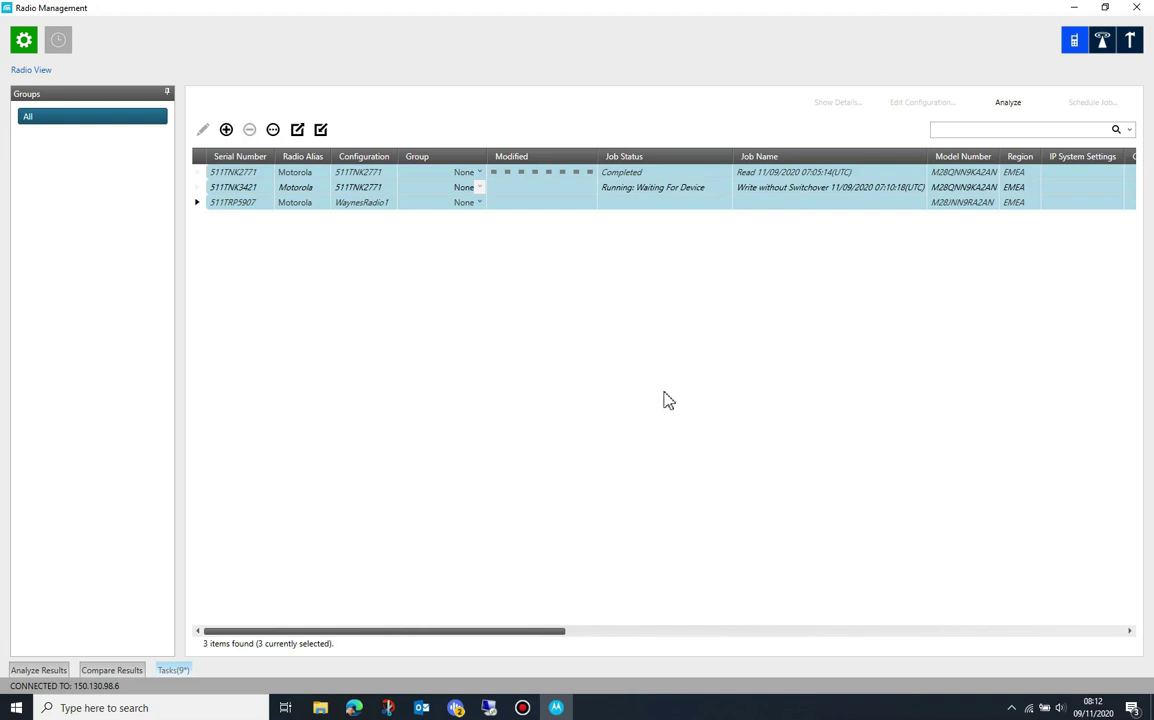